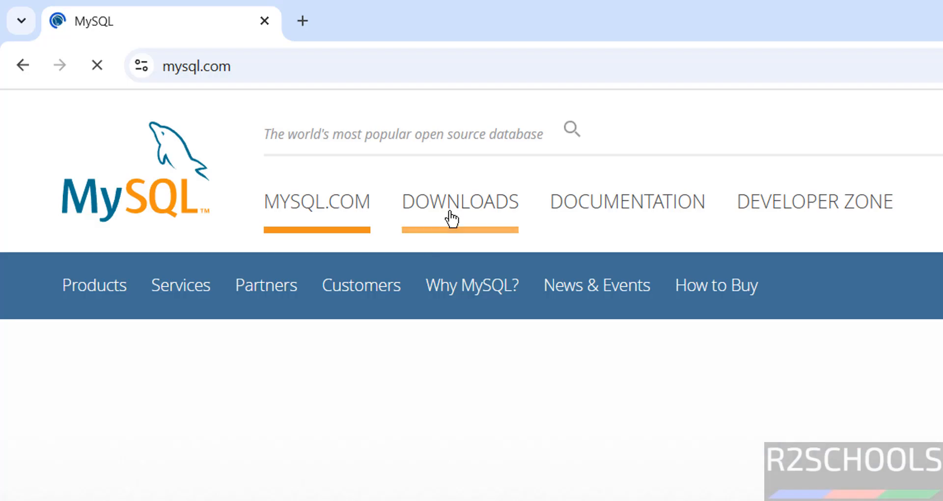
Go from DOWNLOADS through MySQL Community (GPL) Downloads to the MySQL Community Server page.
click(448, 216)
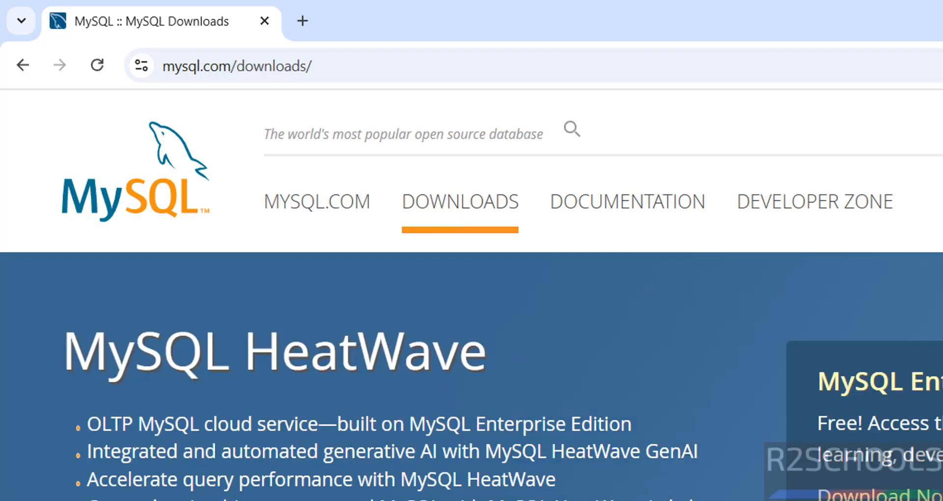
scroll(818, 422, down, 10)
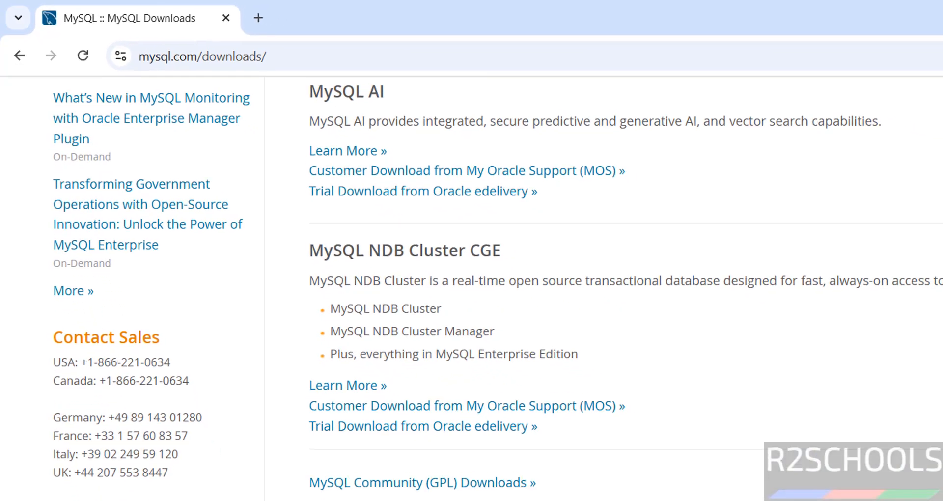
mouse_move(381, 497)
mouse_down()
mouse_move(343, 498)
mouse_move(381, 498)
mouse_up()
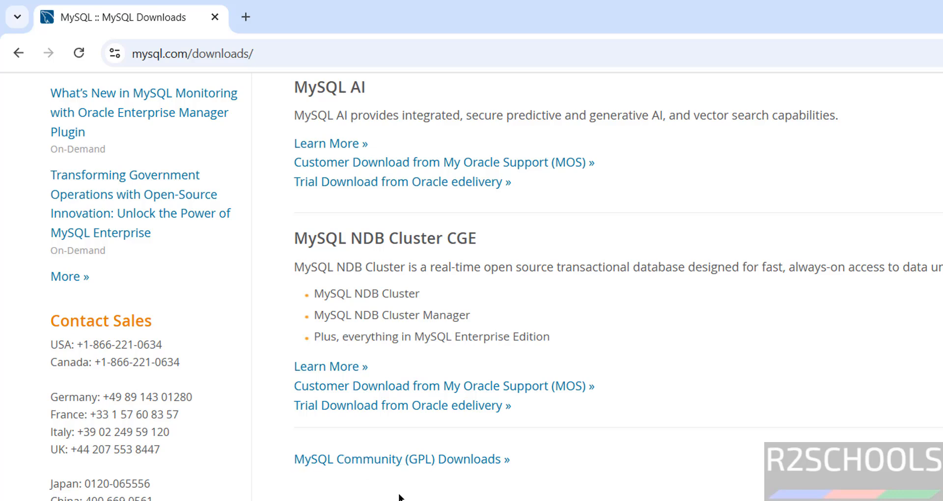
click(427, 466)
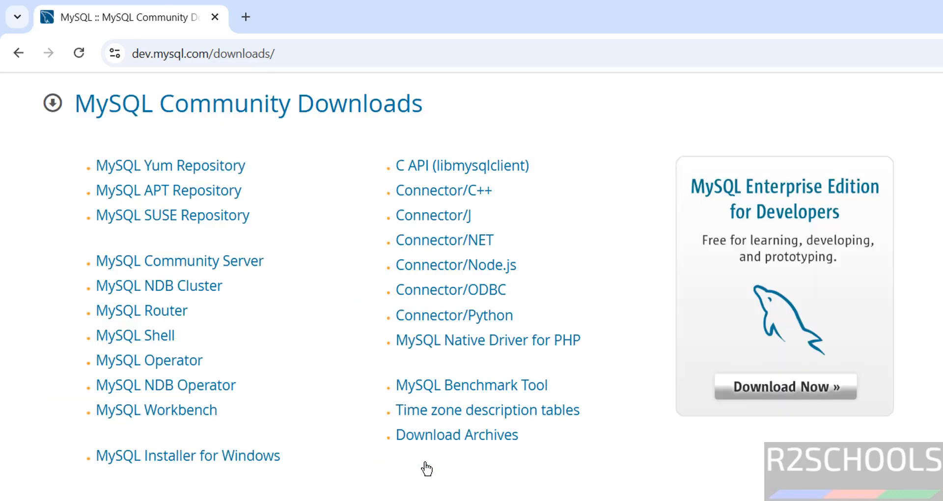
click(241, 265)
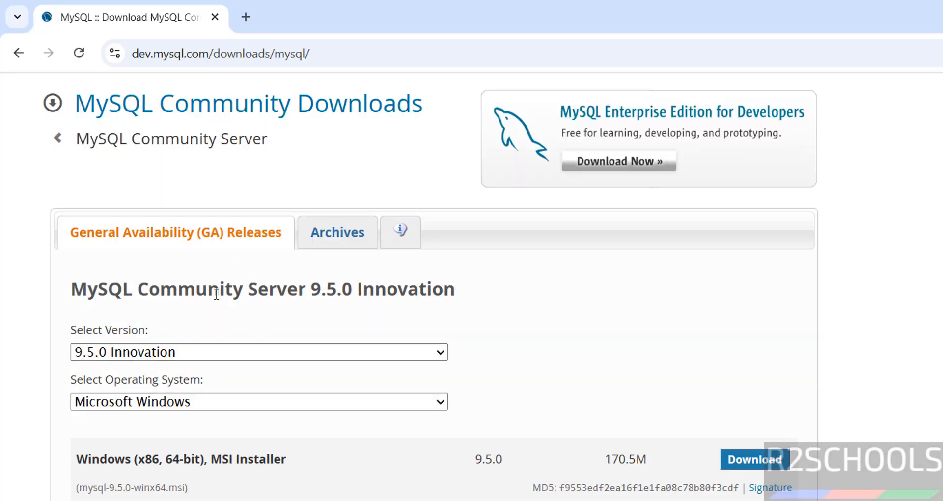
Keep version 9.5.0 Innovation and Microsoft Windows as the operating system.
click(162, 353)
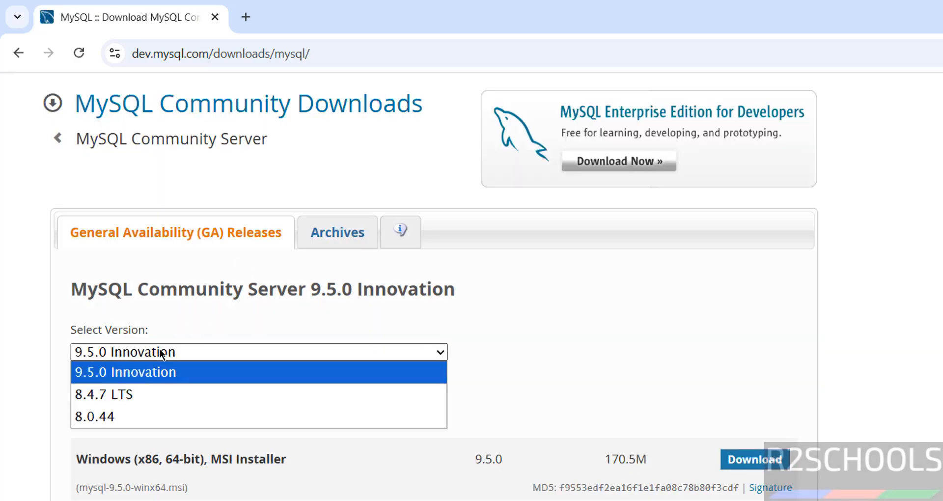
click(162, 352)
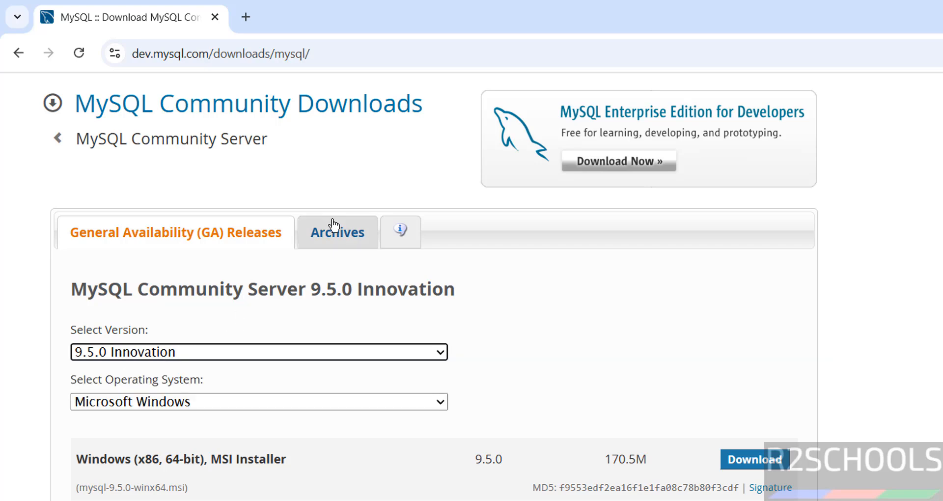
click(187, 403)
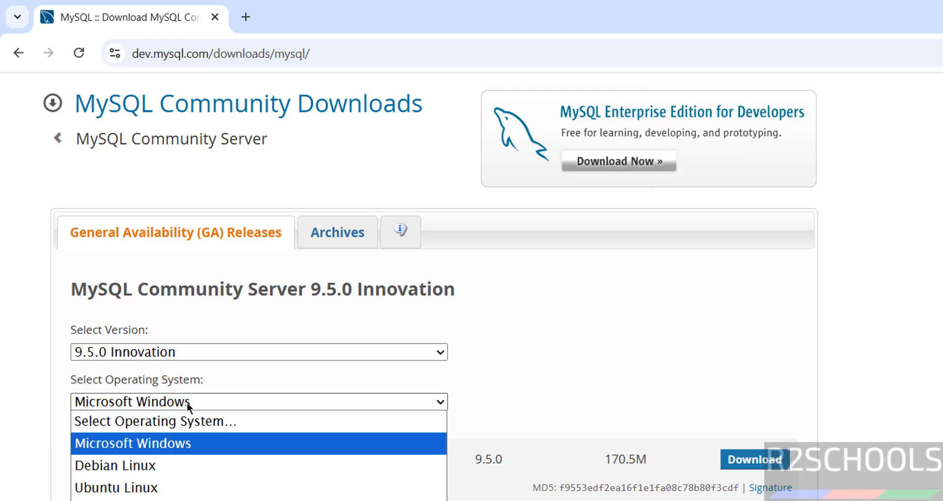
click(187, 403)
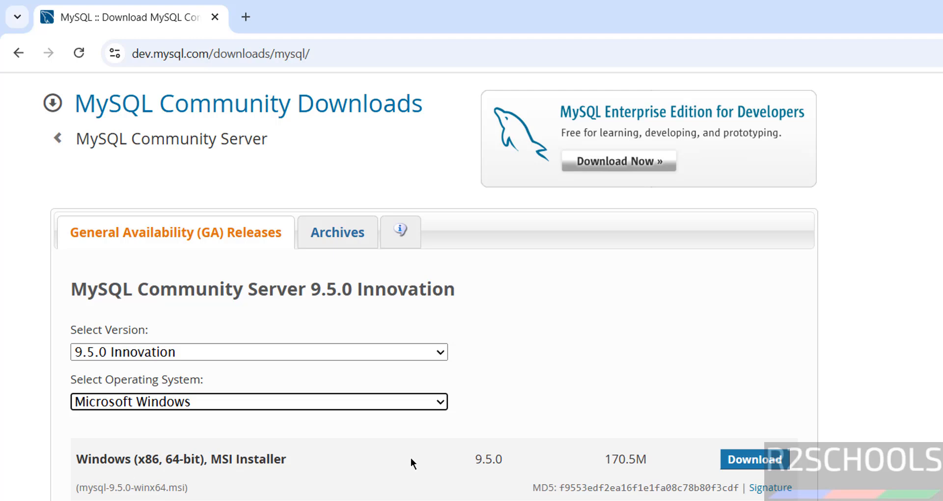
Download the mysql-9.5.0-winx64.msi installer without signing in, then launch it.
click(747, 460)
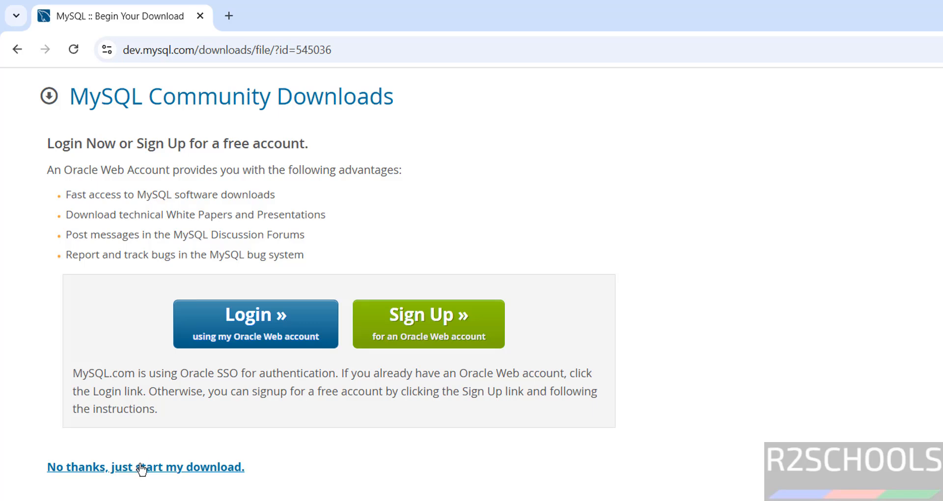
click(142, 467)
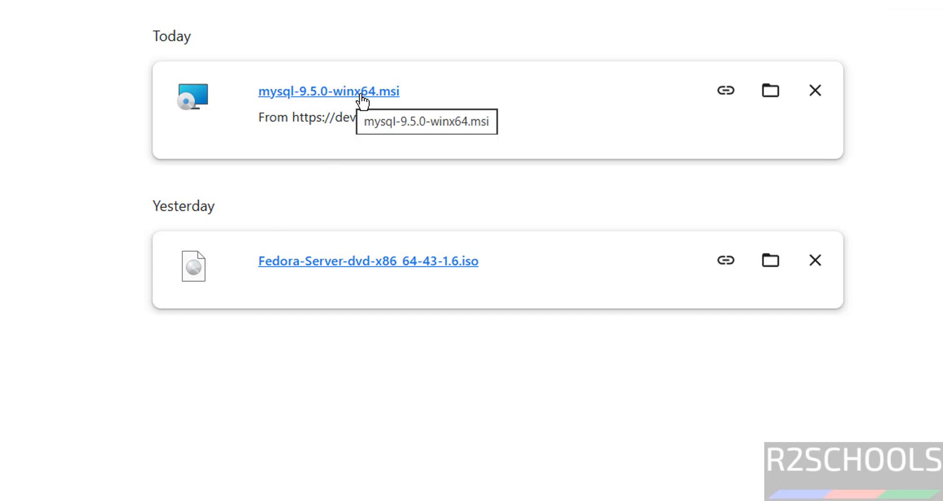
click(362, 102)
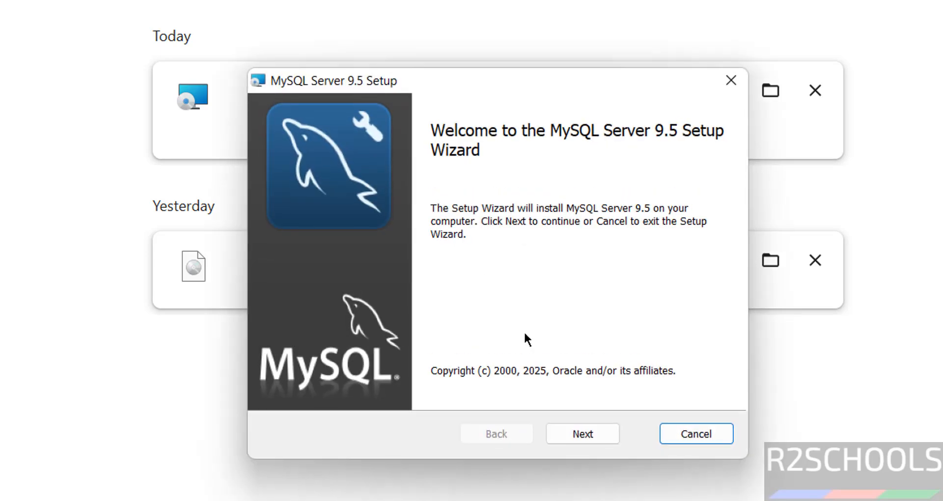
Accept the license terms, choose a setup type, and install MySQL Server 9.5.
click(579, 433)
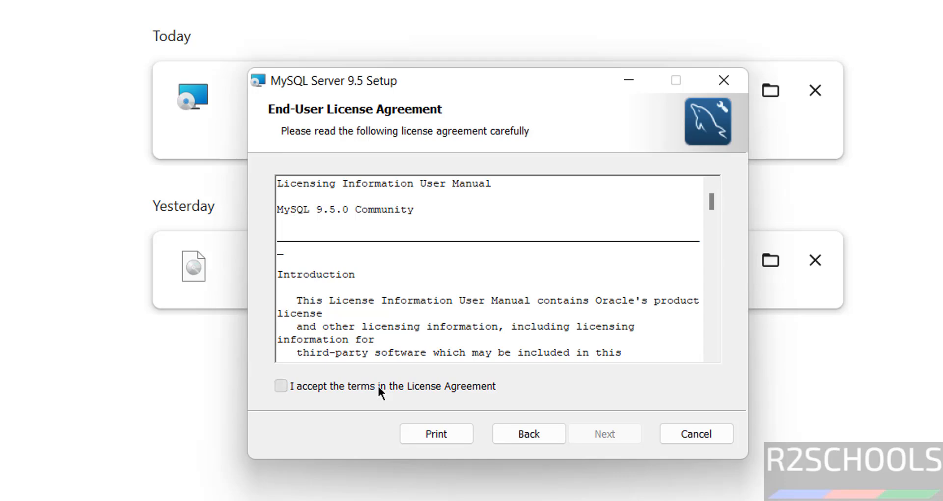
click(300, 388)
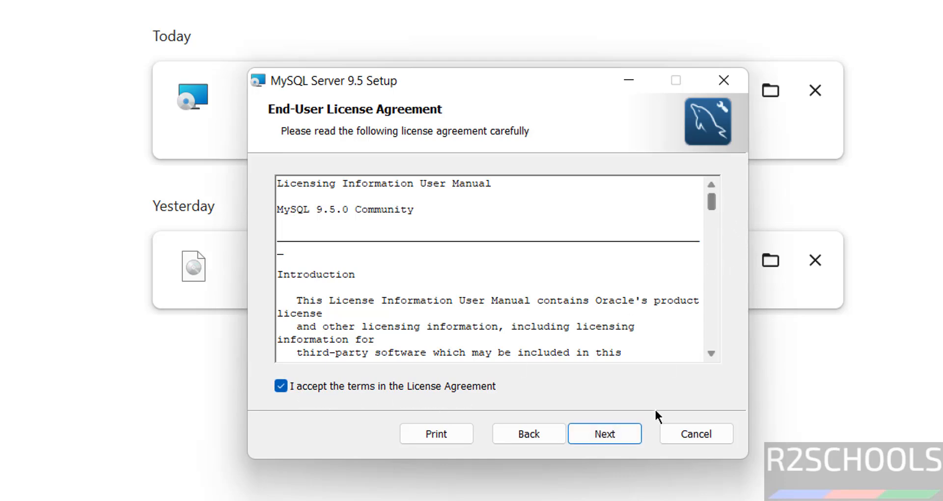
click(603, 435)
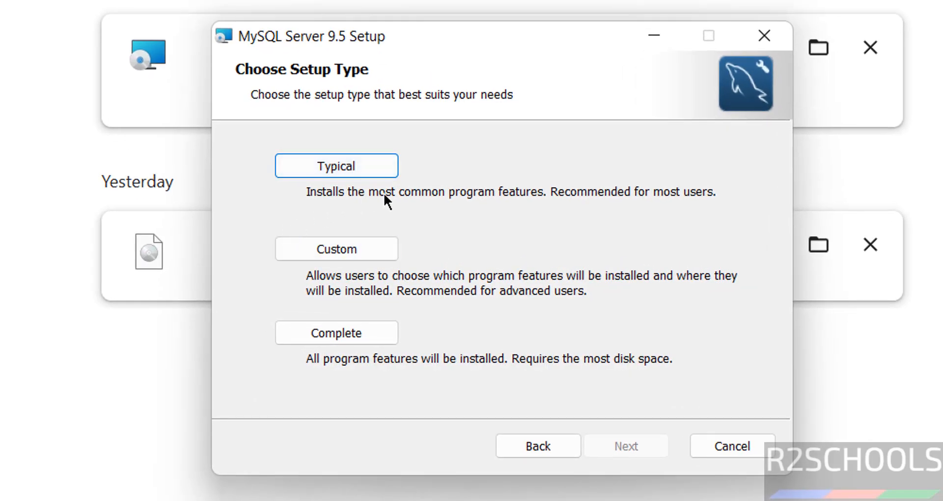
click(320, 334)
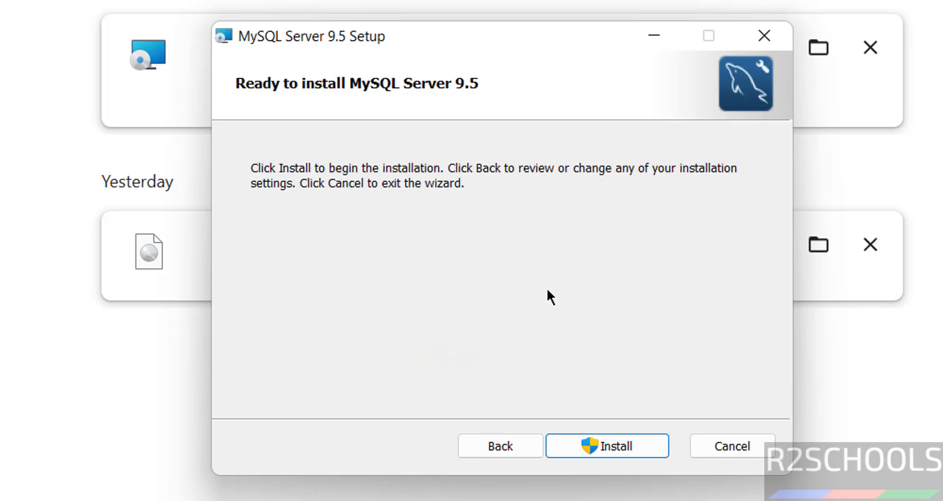
click(610, 438)
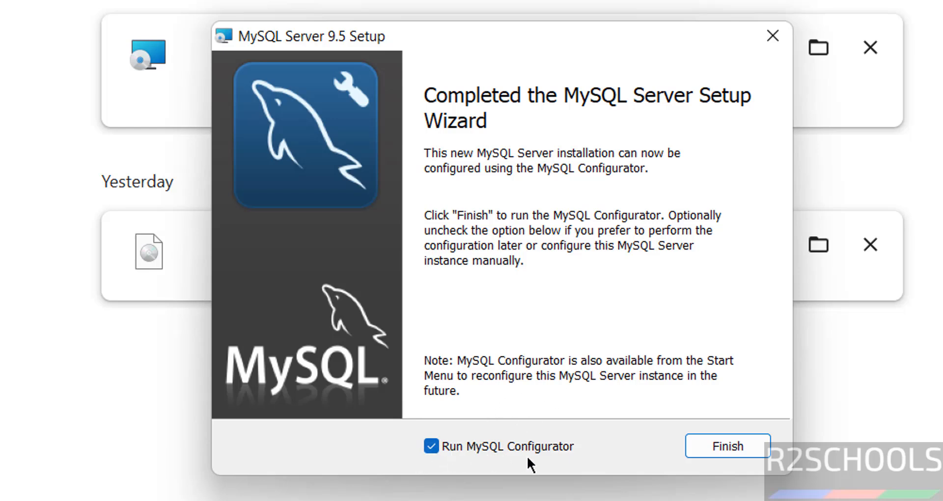
Launch MySQL Configurator and keep the default data directory C:\ProgramData\MySQL\MySQL Server 9.5\.
click(701, 444)
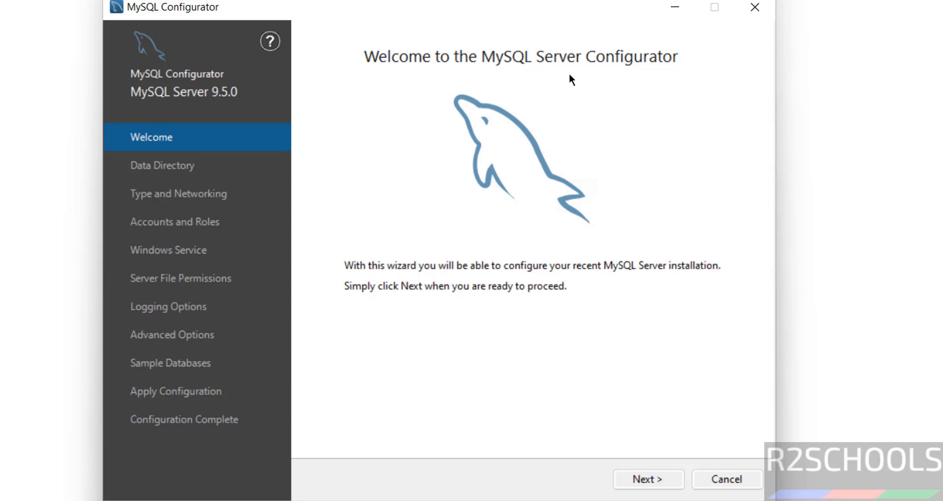
click(632, 478)
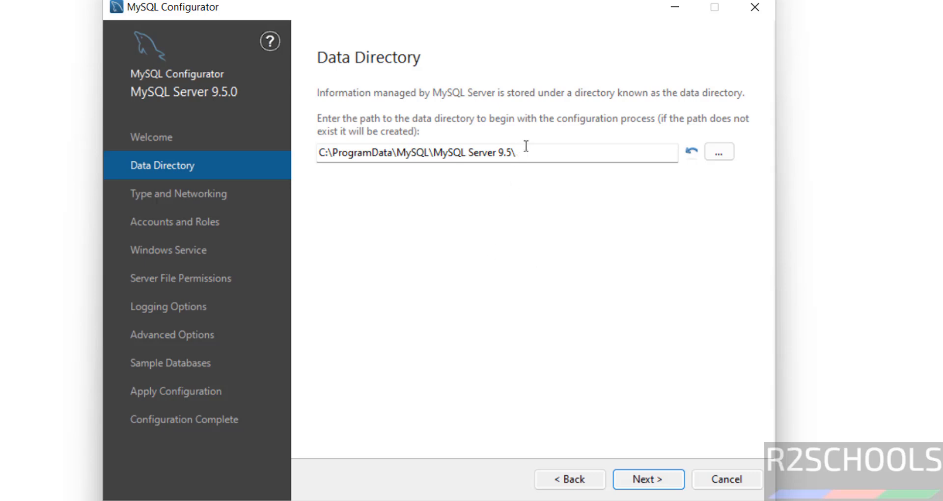
click(717, 154)
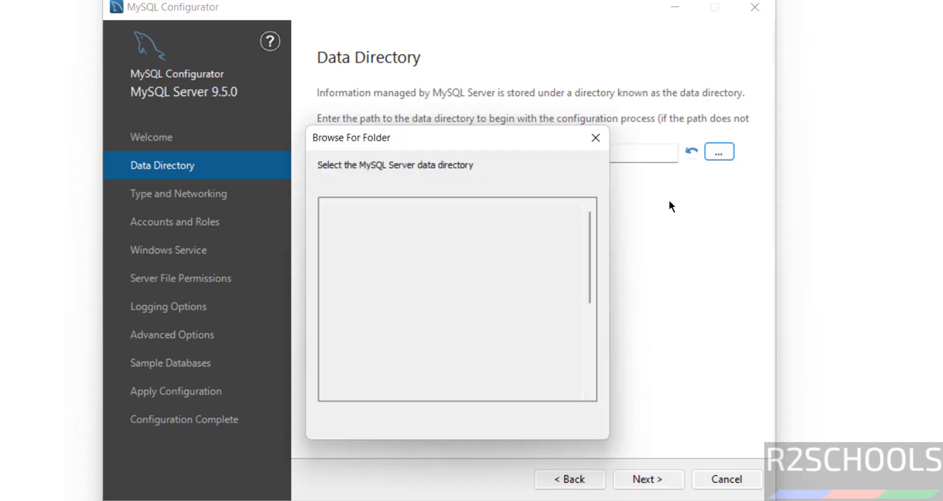
click(579, 428)
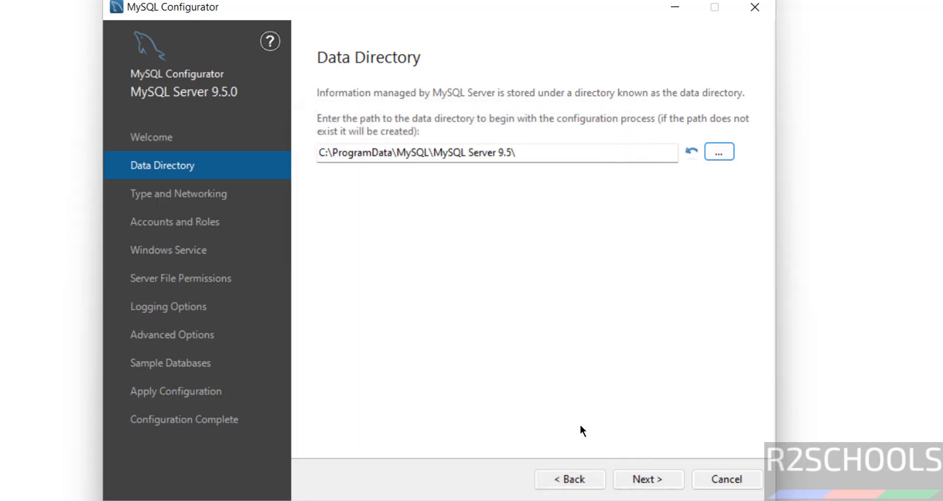
Set Config Type to Server Computer, leaving Named Pipe and Shared Memory off.
click(641, 481)
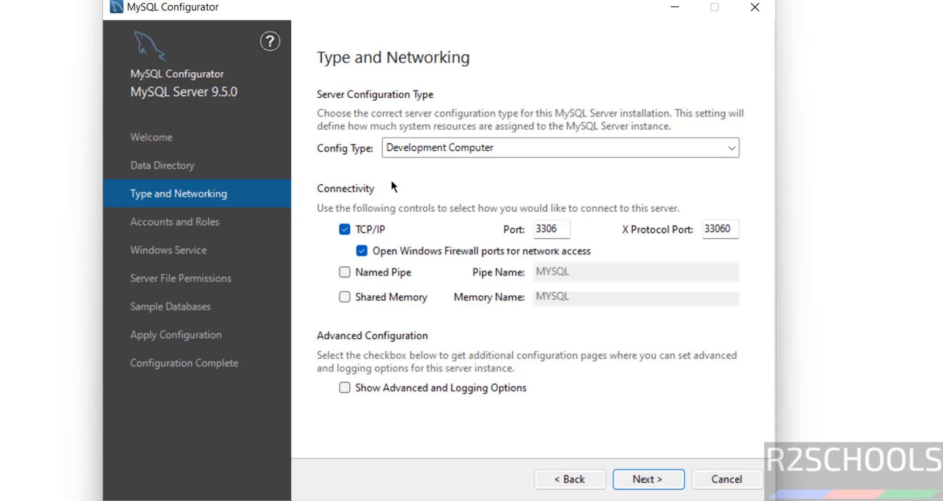
click(432, 152)
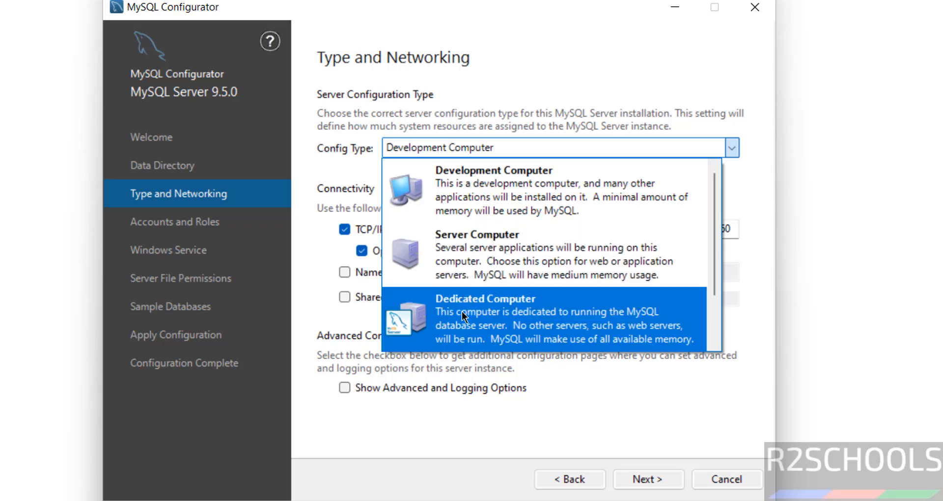
click(505, 275)
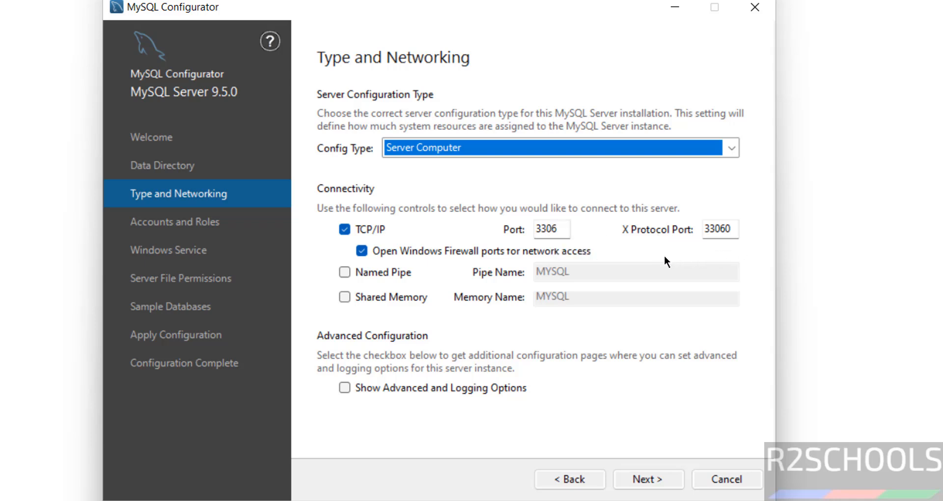
click(388, 269)
click(388, 269)
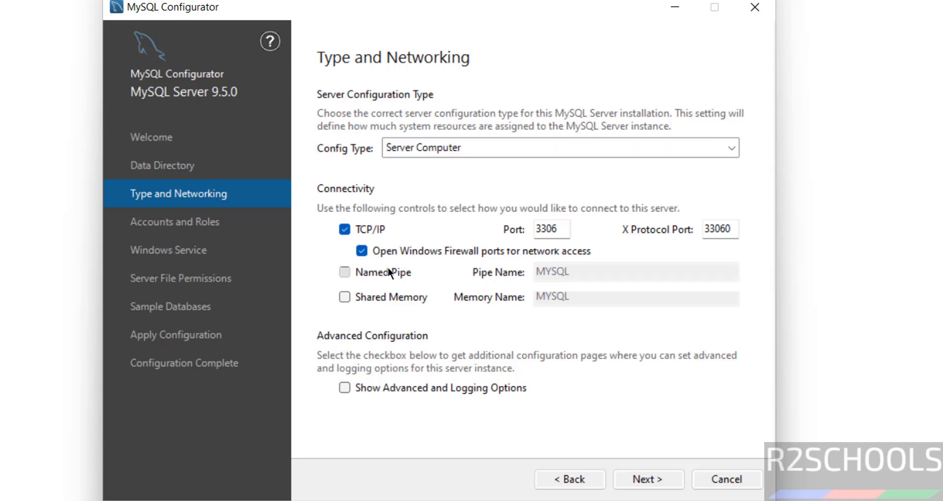
click(388, 268)
click(388, 269)
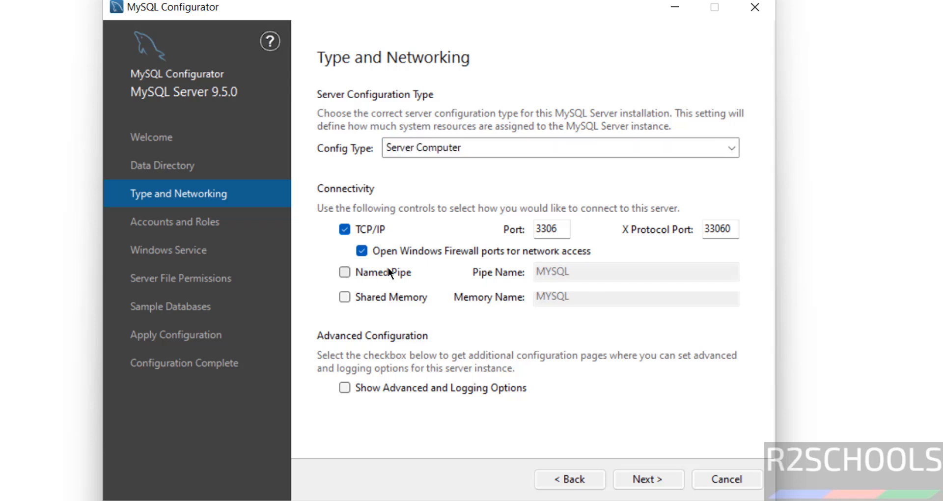
click(375, 290)
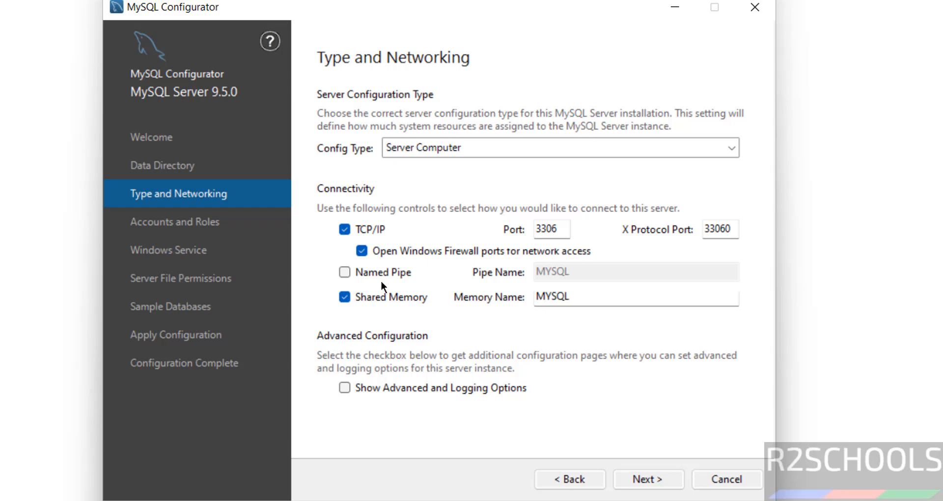
click(358, 298)
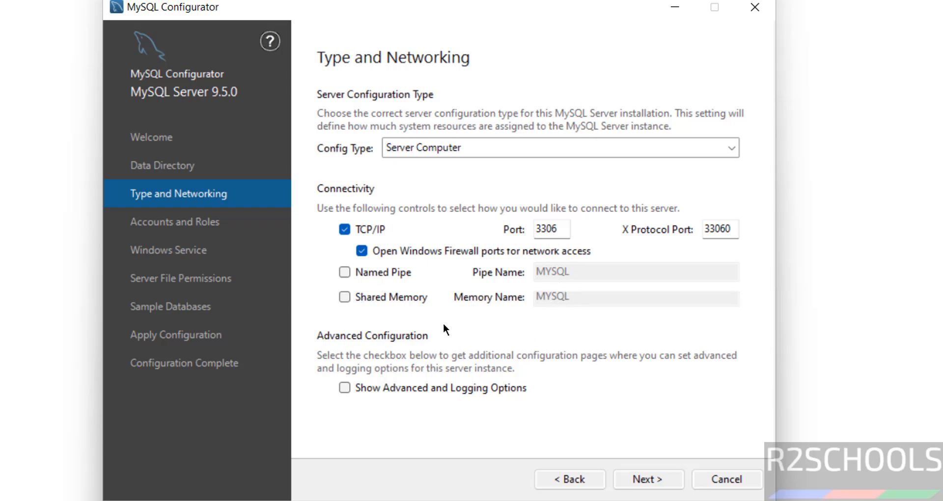
Leave Show Advanced and Logging options unchecked and continue to Accounts and Roles.
click(372, 387)
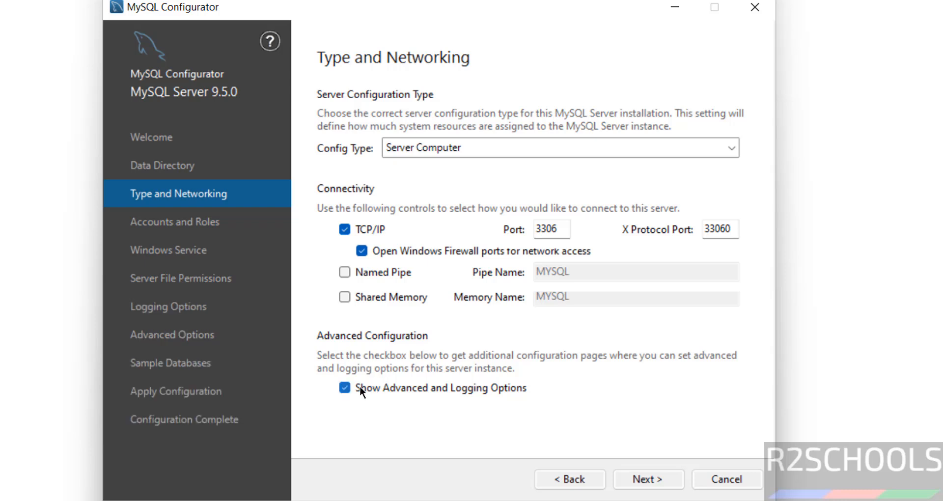
click(359, 386)
click(359, 386)
click(346, 387)
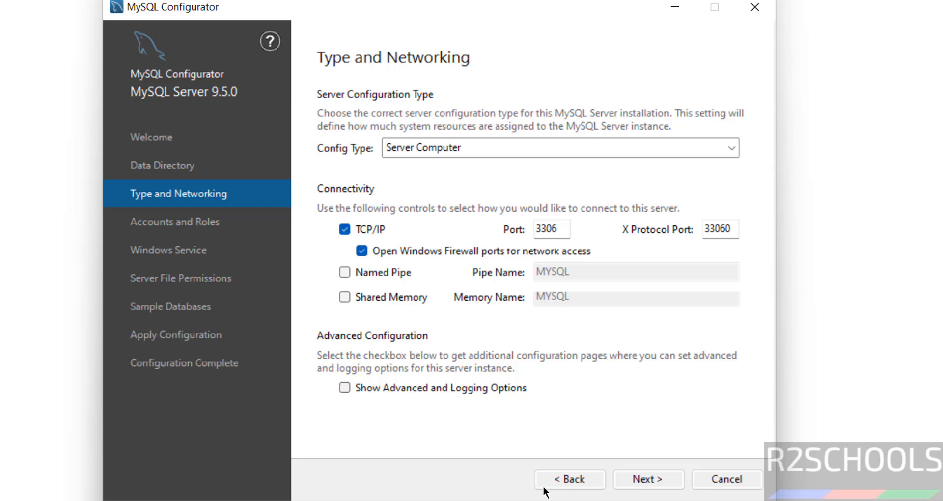
click(652, 479)
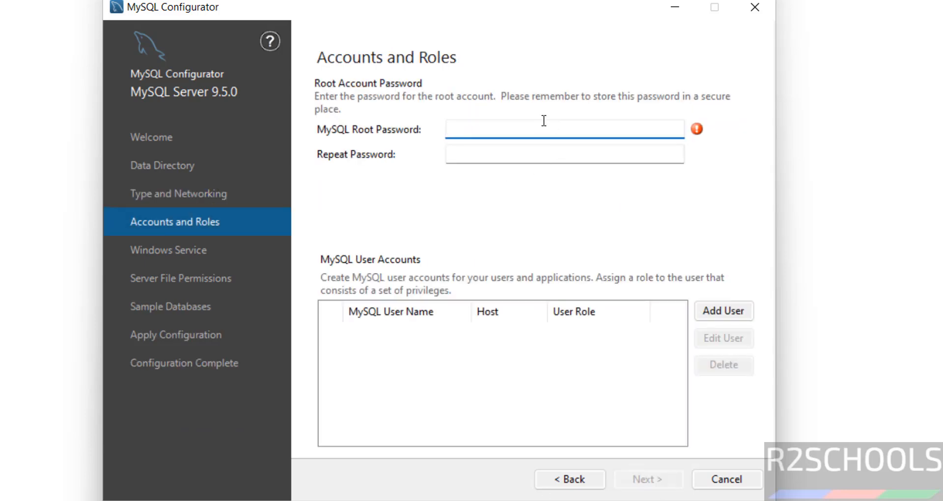
Enter the root account password and repeat it in the confirmation field.
key(Tab)
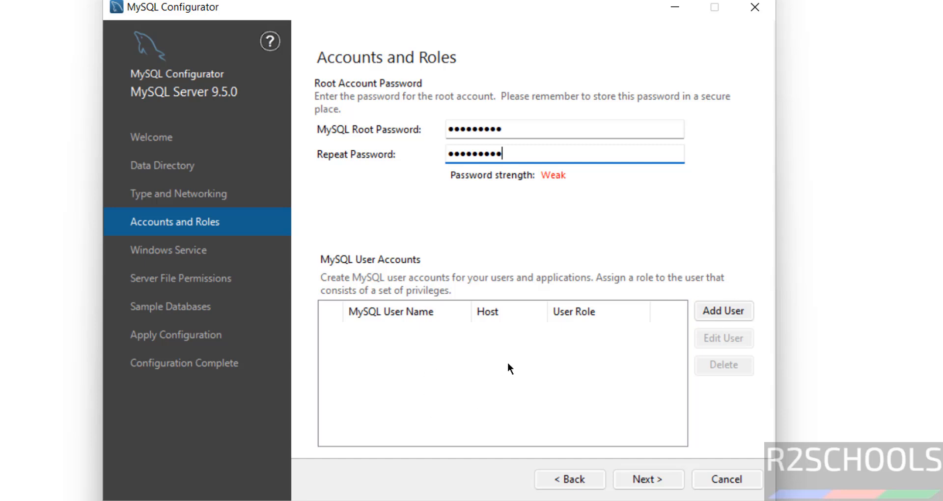
Open the new user form, keep the DB Admin role, then cancel without adding a user.
click(734, 315)
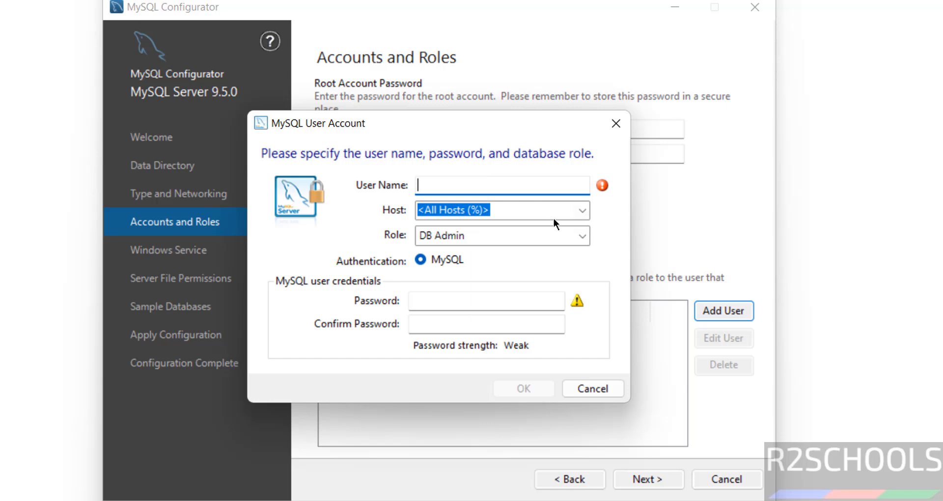
click(465, 236)
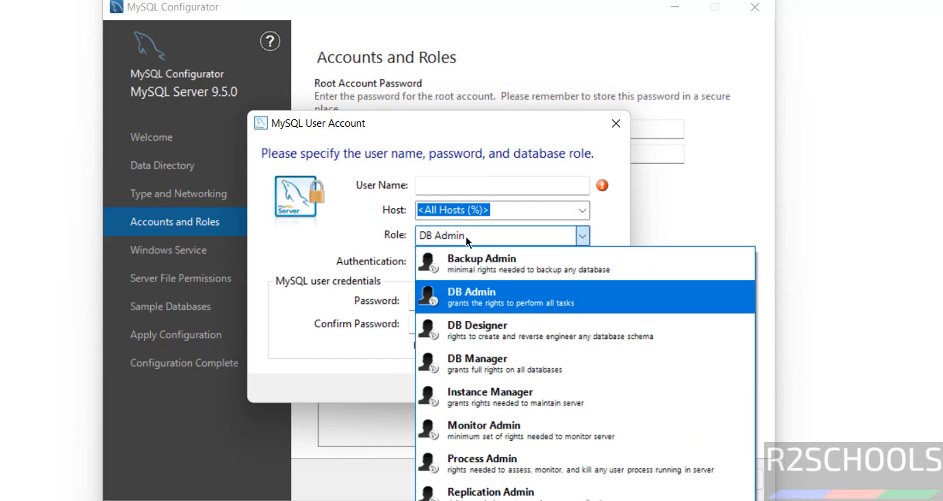
click(371, 243)
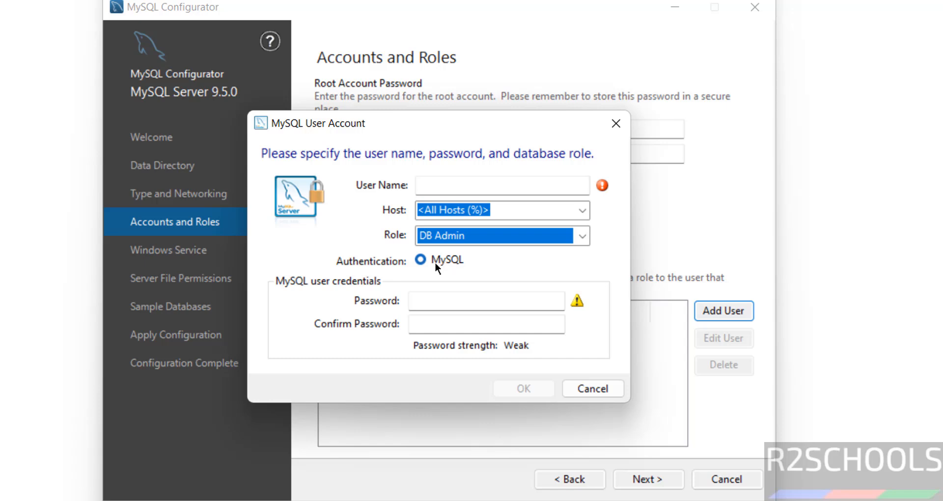
click(425, 301)
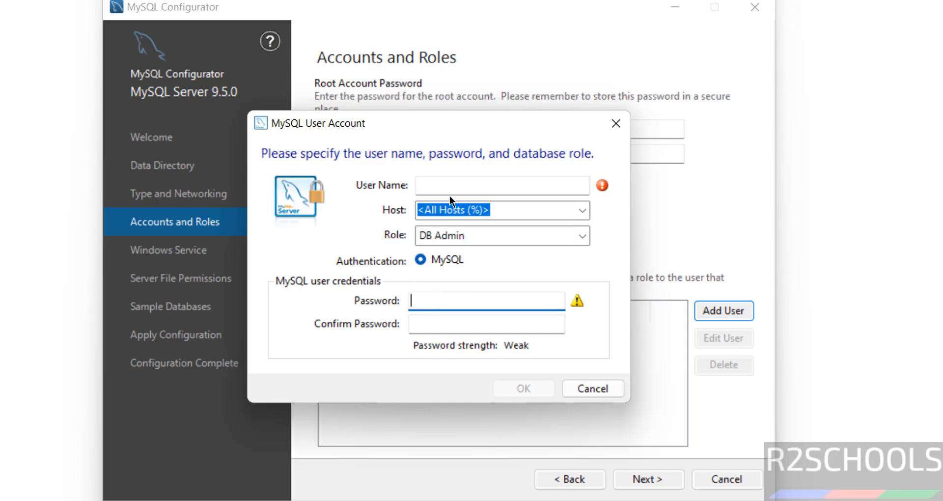
click(582, 382)
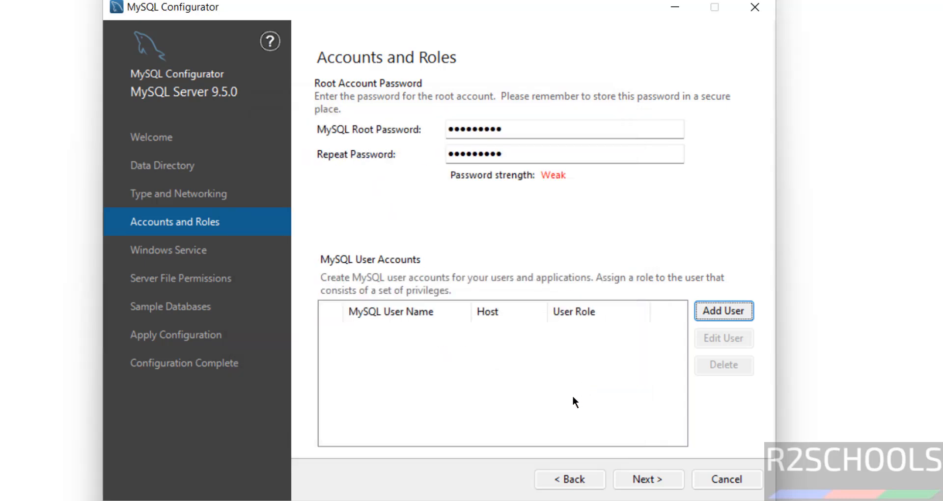
Rename the Windows service to MySQL950.
click(644, 478)
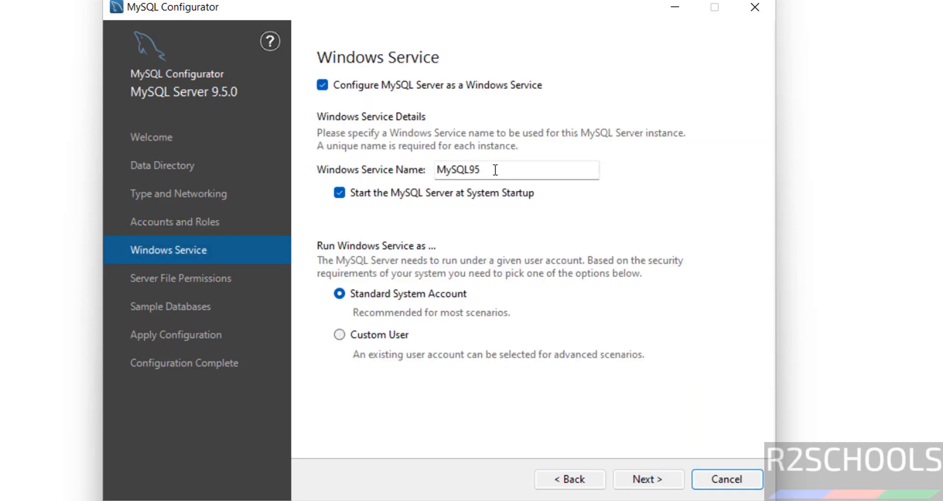
click(506, 173)
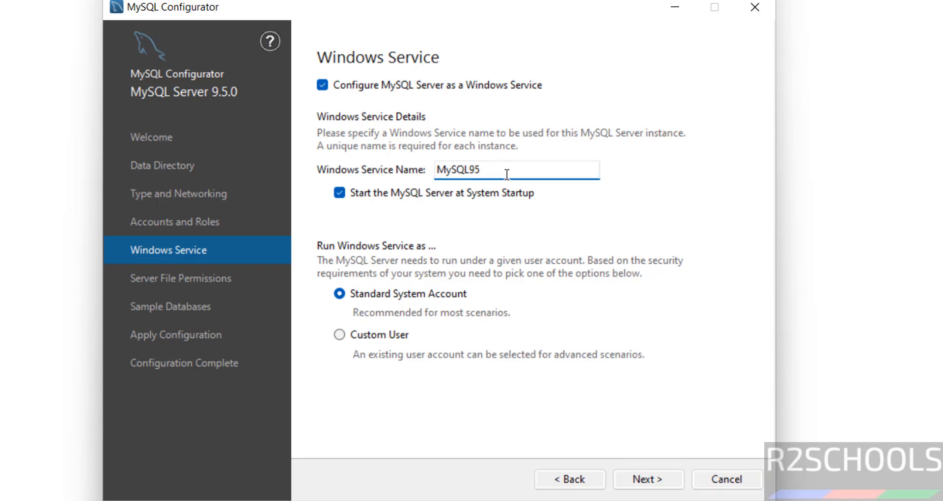
text(0)
Run the service under Standard System Account and keep full-access file permissions.
click(393, 339)
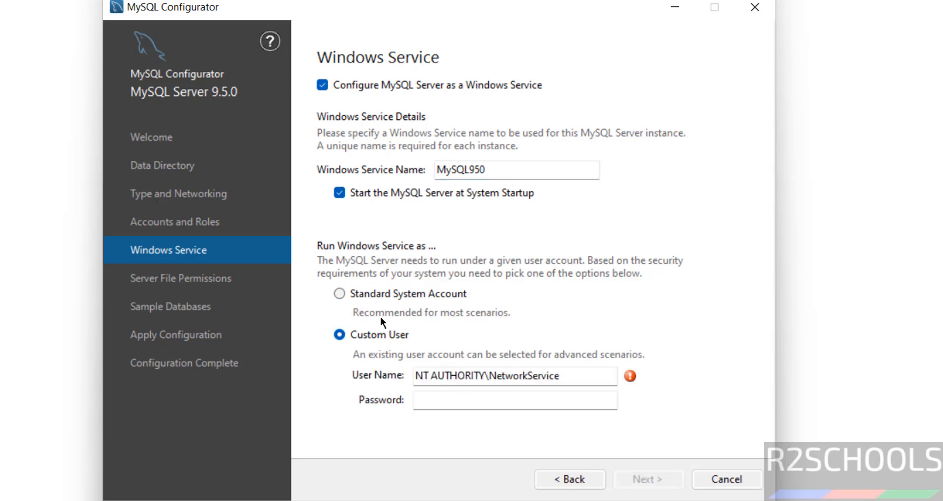
click(358, 296)
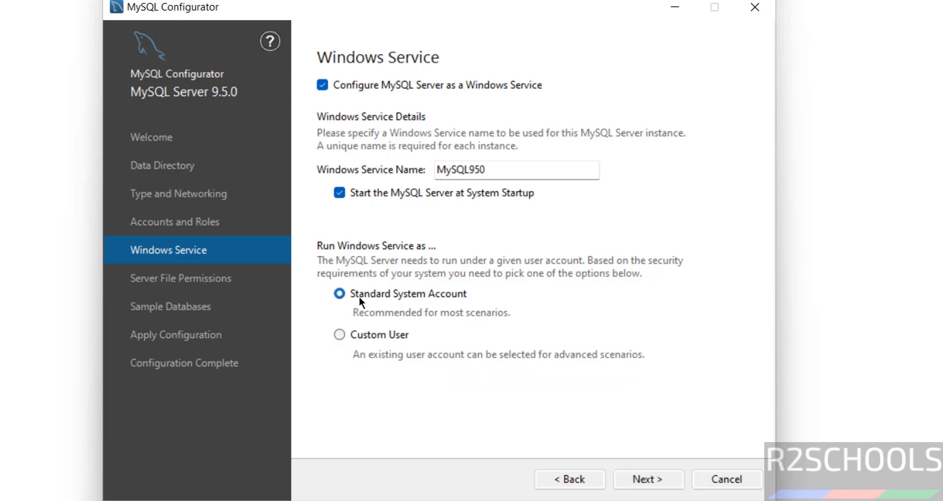
click(633, 481)
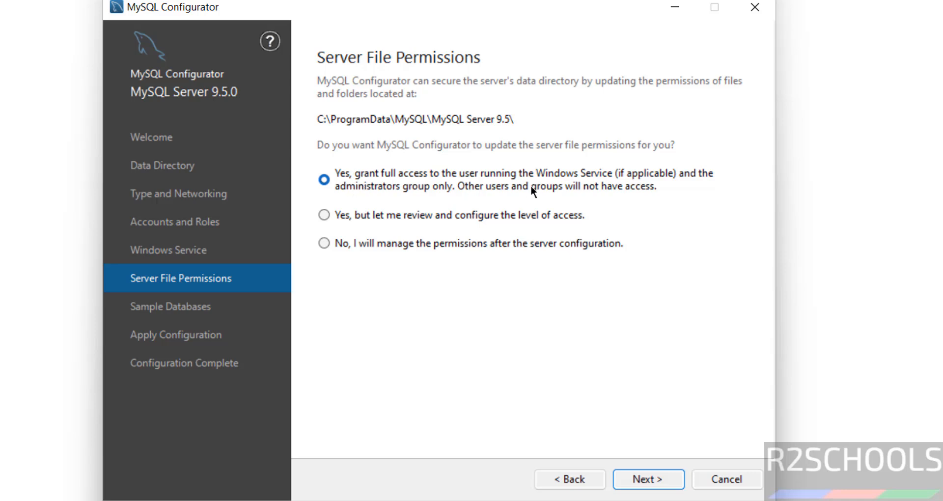
click(644, 478)
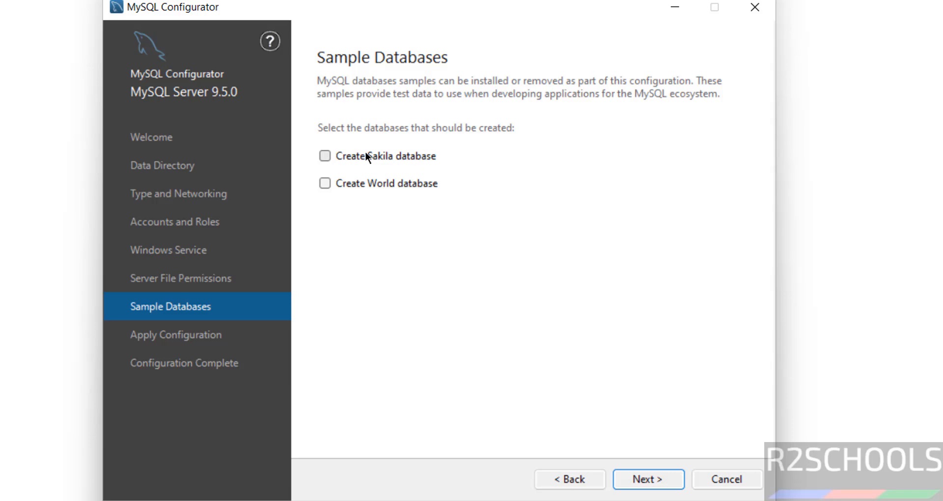
Select the Sakila and World sample databases and proceed to Apply Configuration.
click(364, 155)
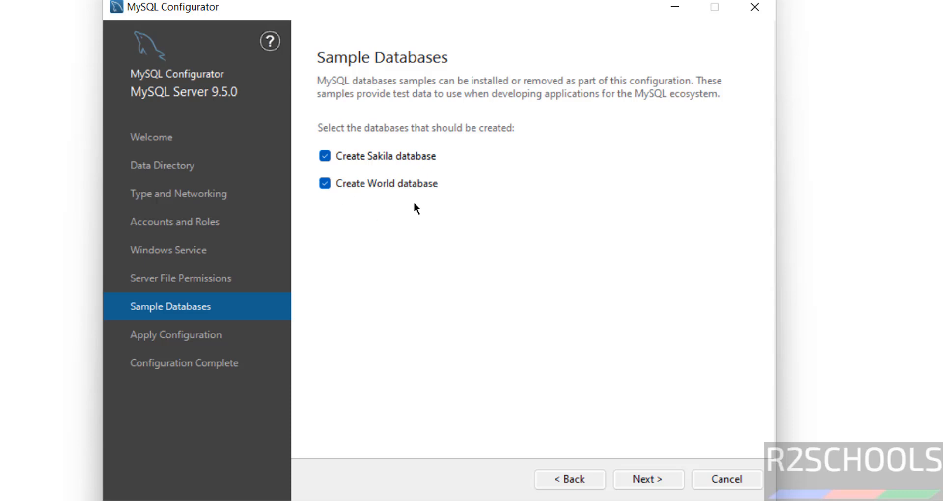
click(648, 479)
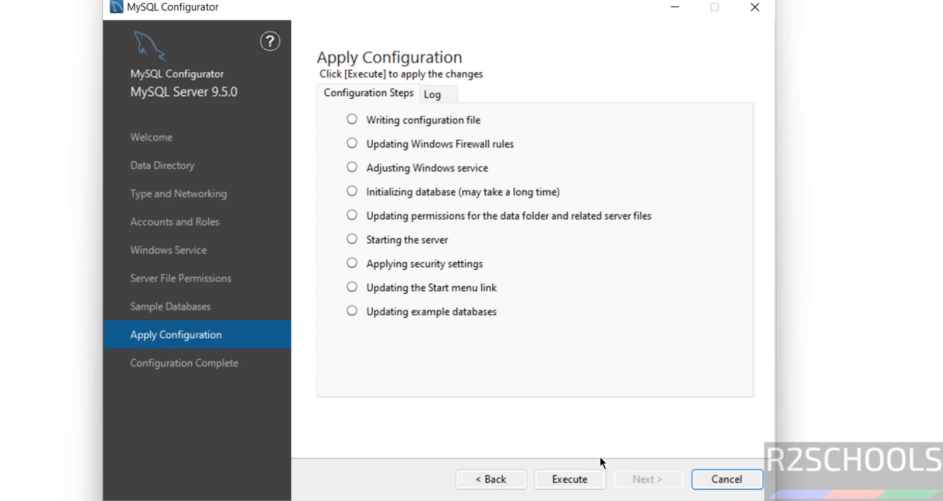
click(477, 478)
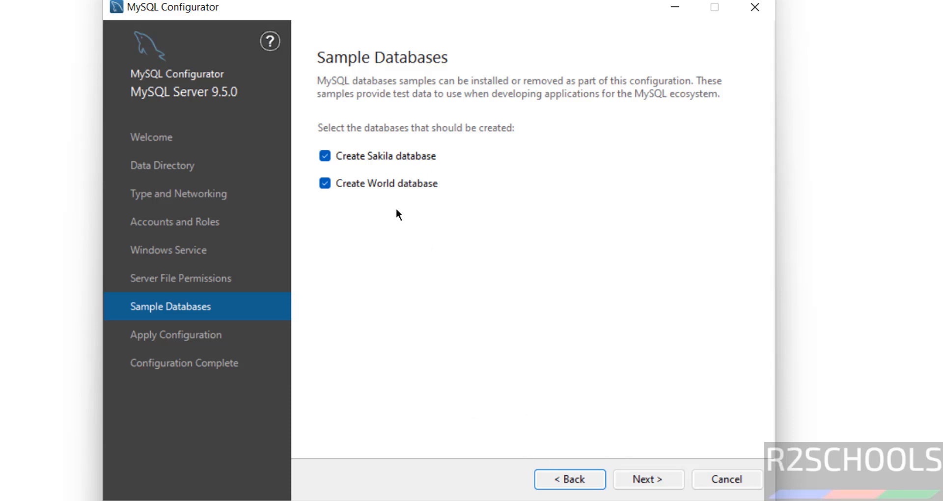
click(382, 157)
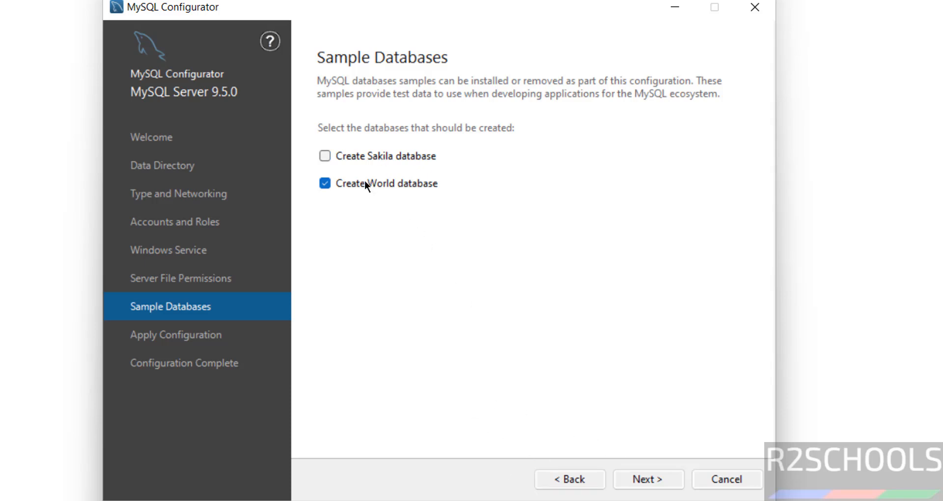
click(365, 156)
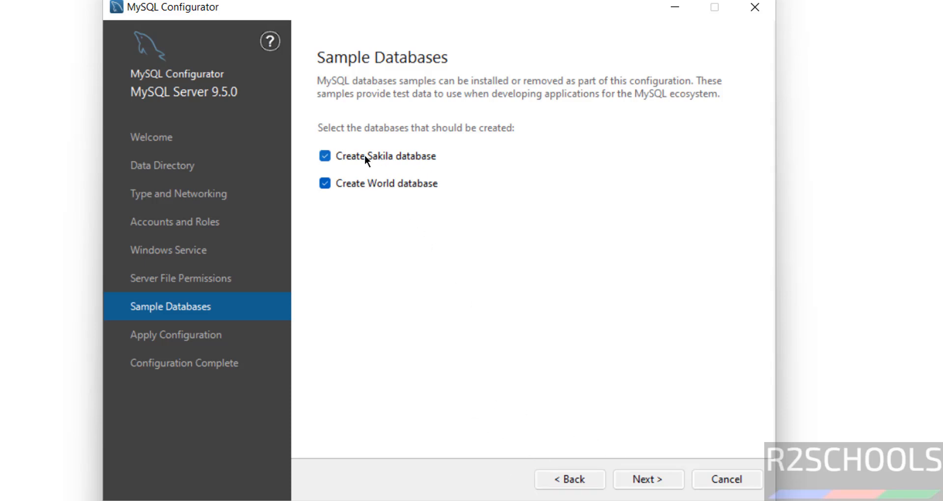
click(652, 485)
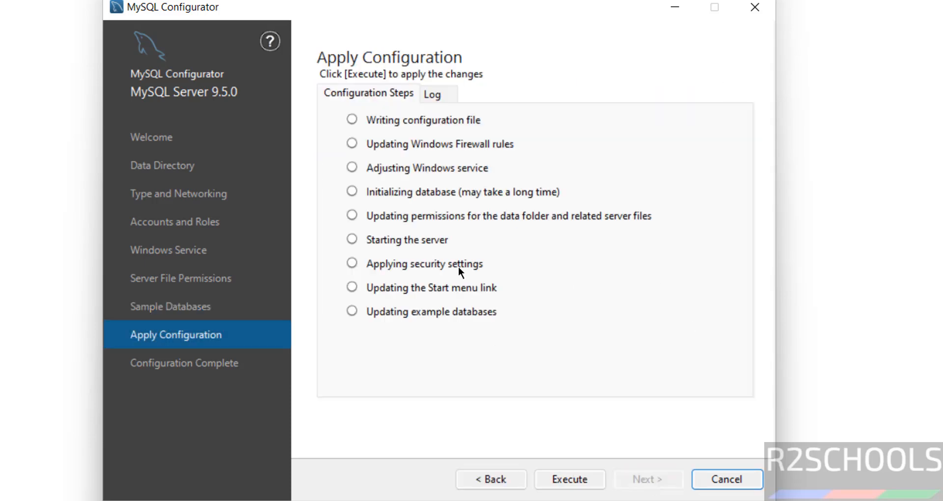
Execute all configuration steps, then finish and close MySQL Configurator.
click(570, 479)
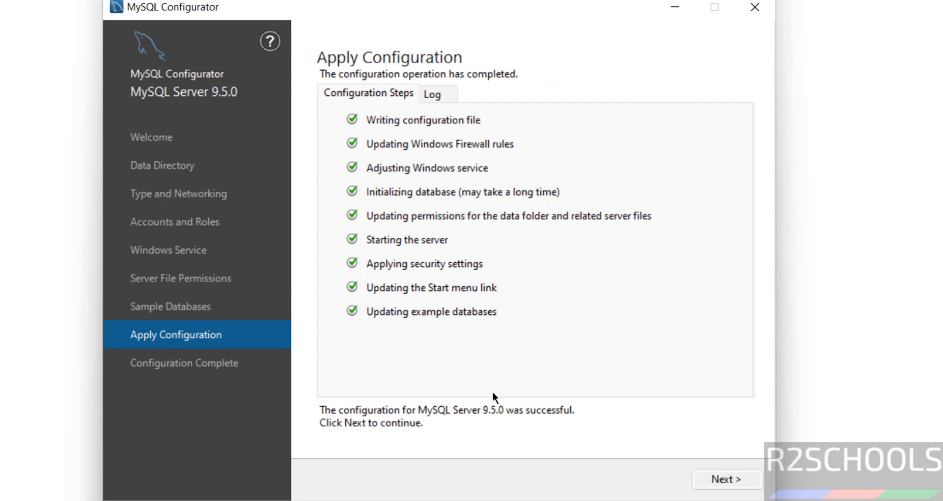
click(727, 479)
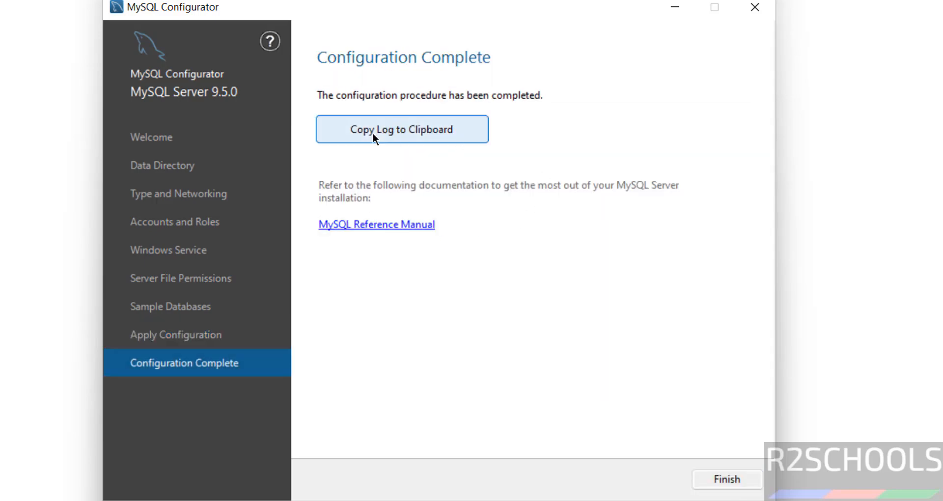
click(724, 479)
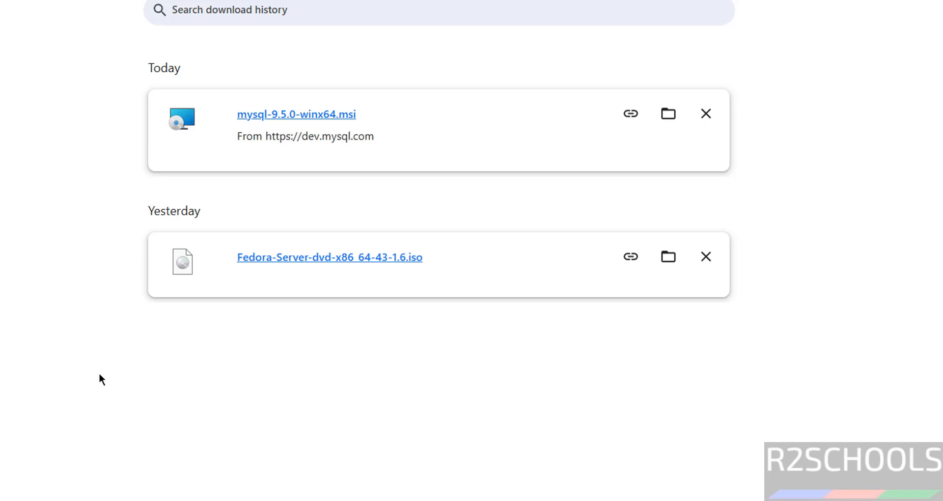
Launch MySQL 9.5 Command Line Client from the Start menu's MySQL group.
key(super)
click(623, 76)
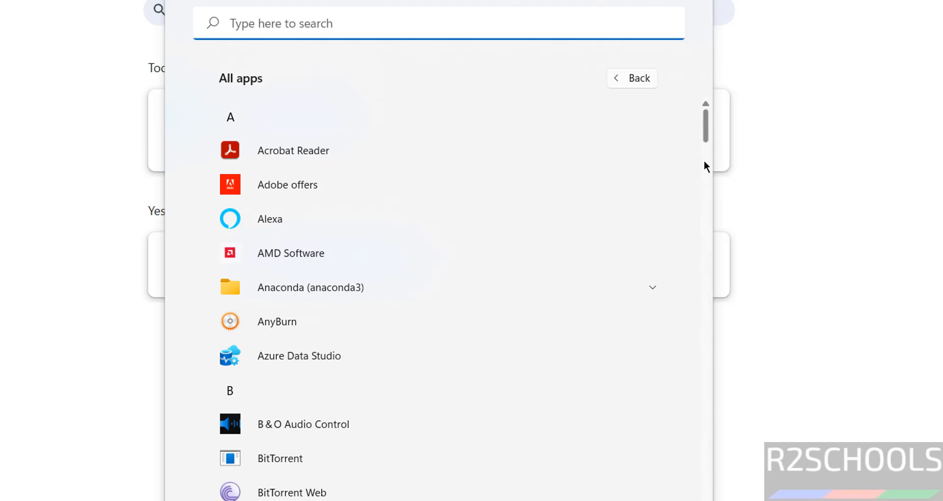
drag(704, 161, 690, 329)
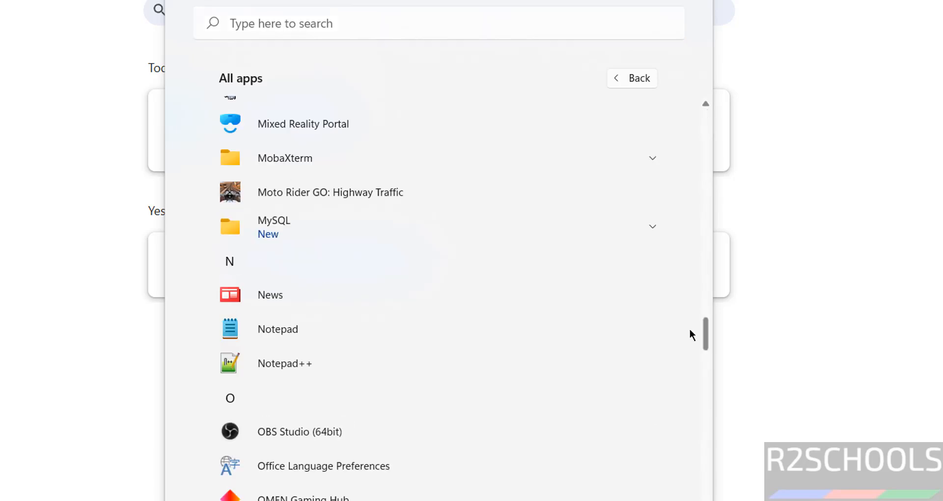
click(471, 228)
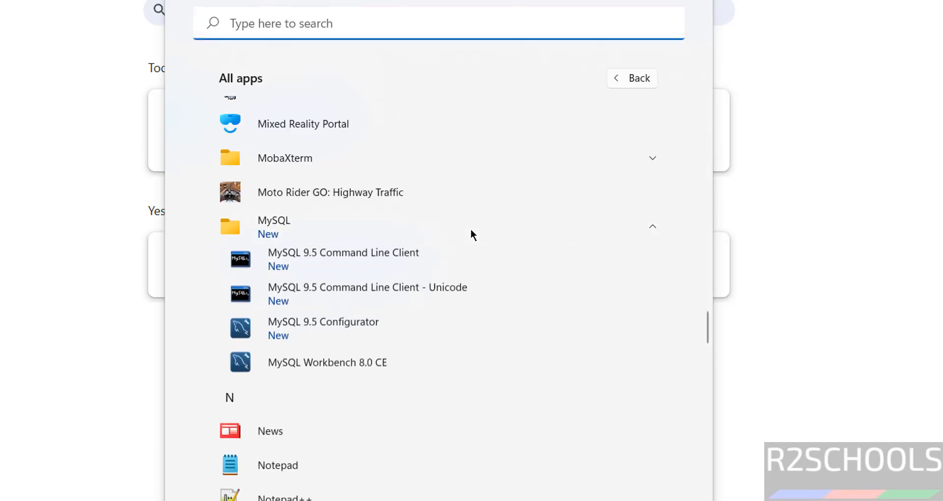
click(412, 264)
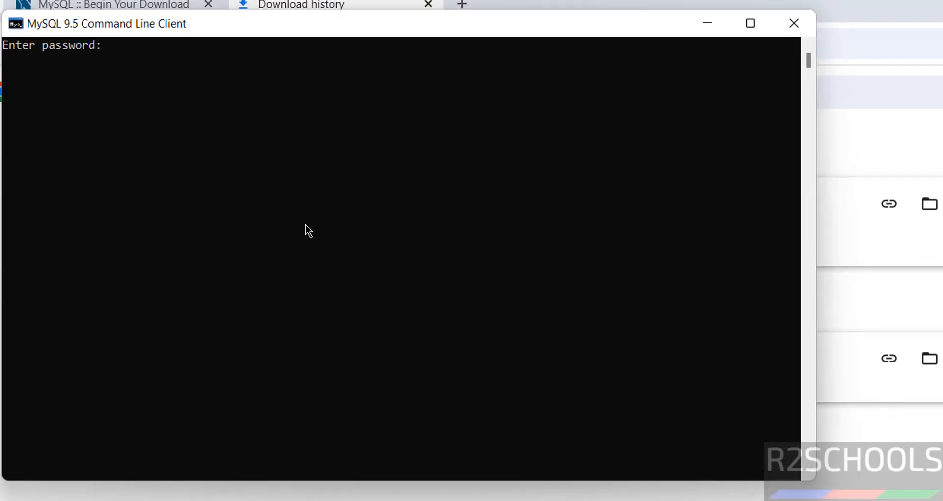
Log in with the root password and run select version(); returning 9.5.0.
text(*********)
key(Return)
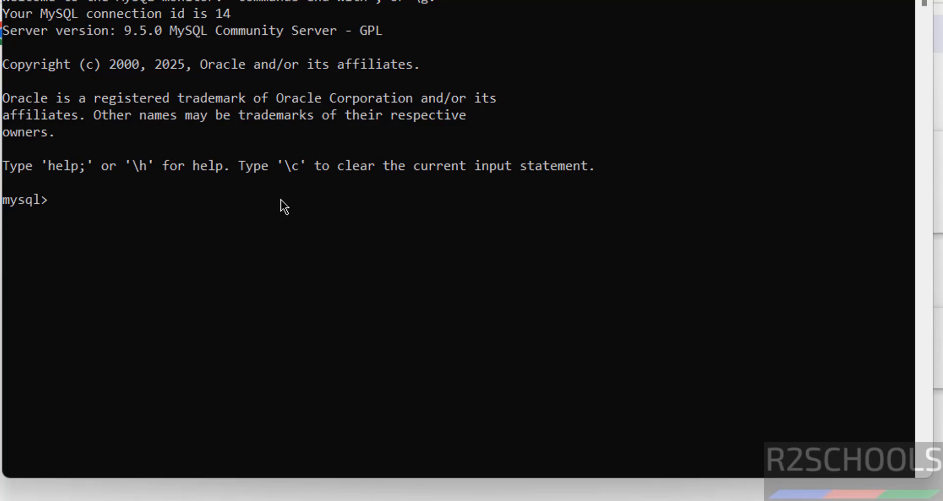
text(select versi)
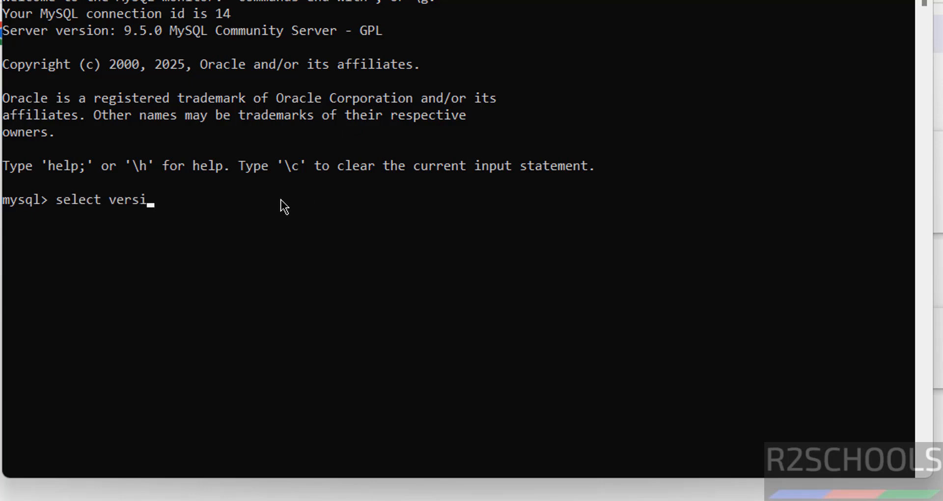
text(on();)
key(Return)
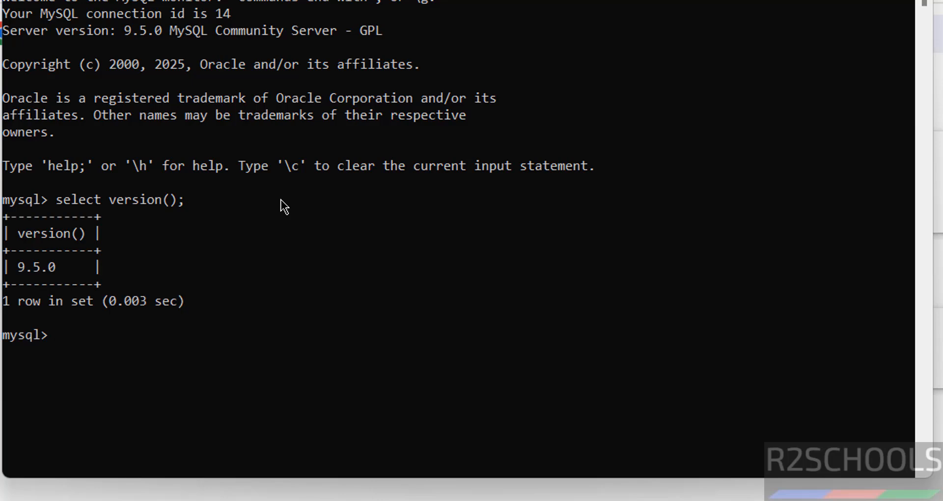
key(super)
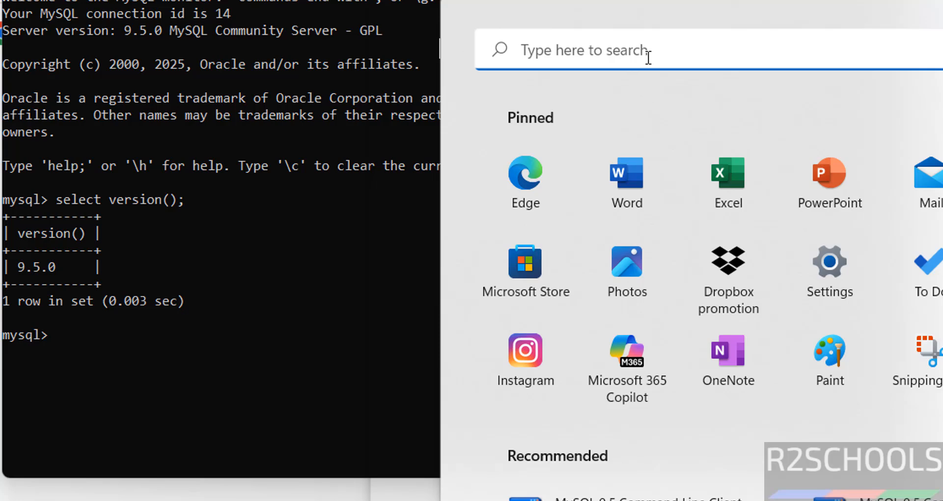
Launch MySQL Workbench 8.0 CE from the Start search.
text(msql)
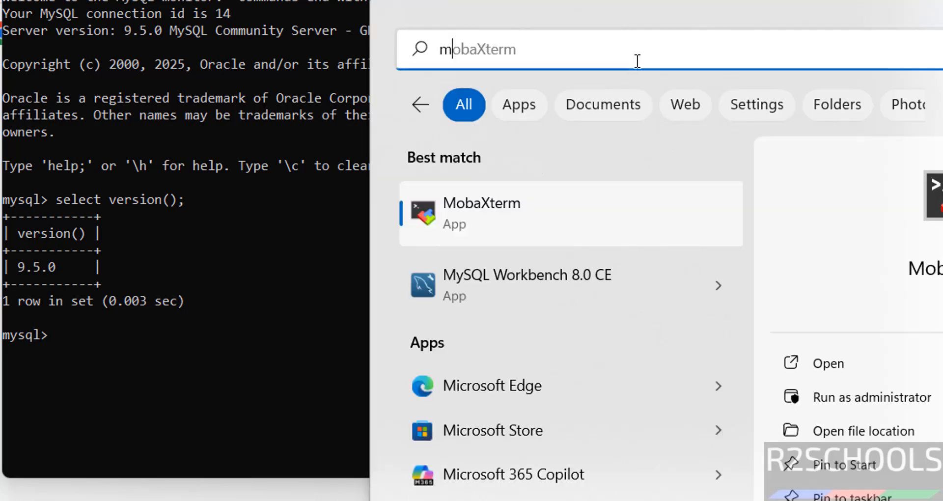
key(BackSpace)
key(BackSpace)
key(BackSpace)
key(BackSpace)
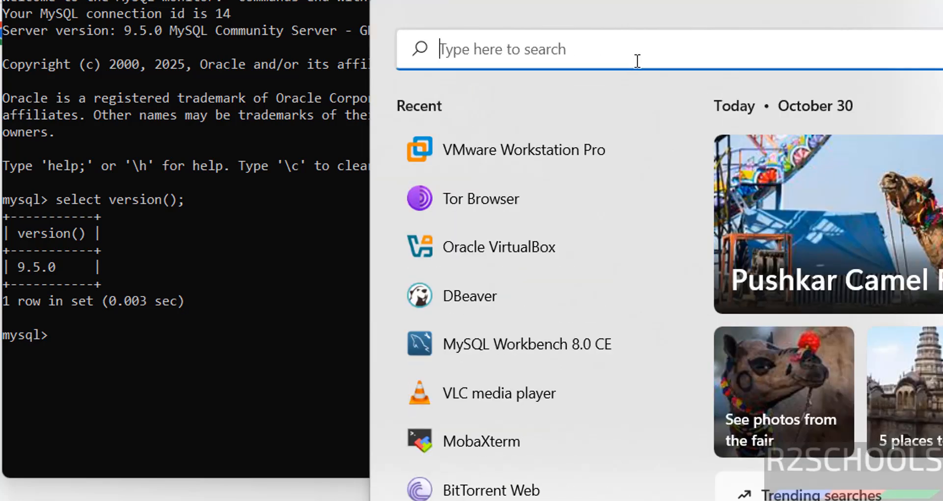
text(mysql)
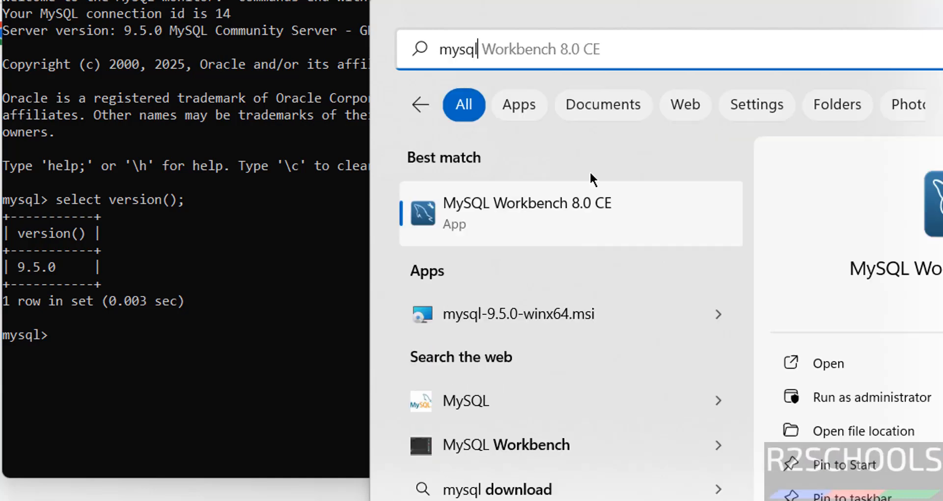
click(553, 243)
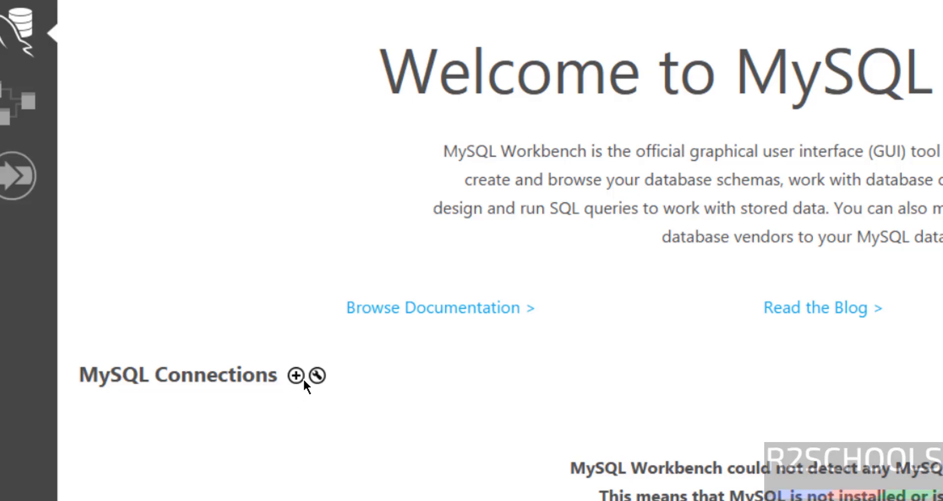
Create the mysql950 connection with the root password stored in the vault, test it, and save it.
click(274, 367)
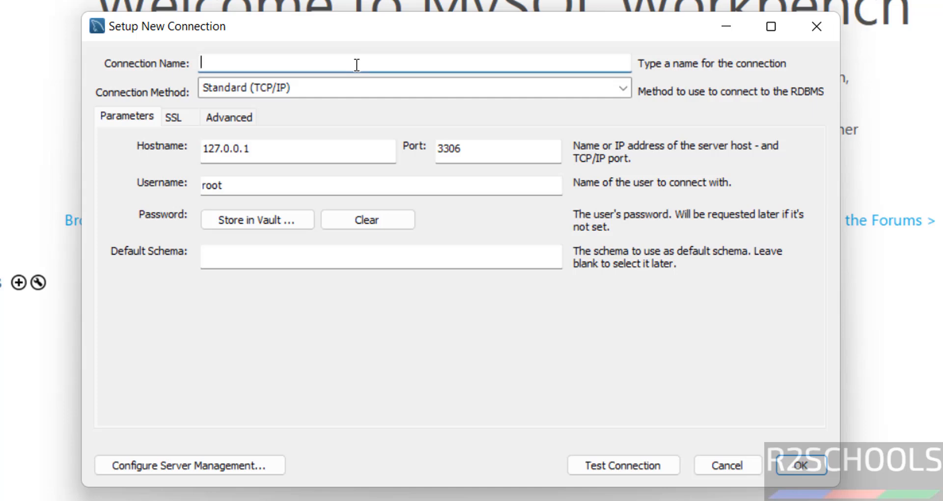
text(mysql)
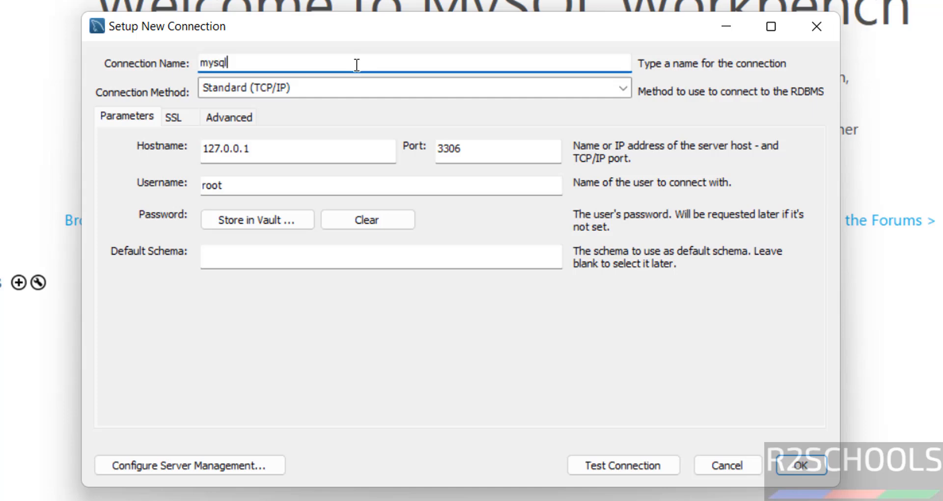
text(950)
key(Tab)
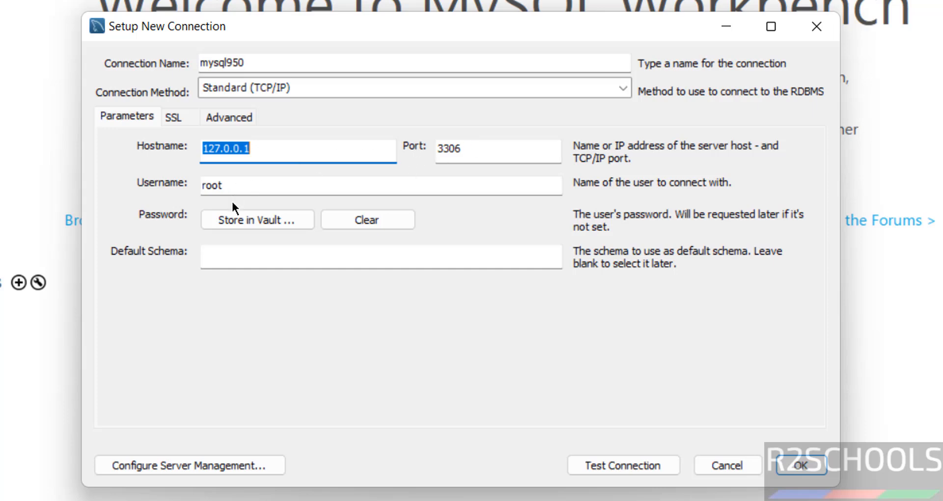
click(229, 214)
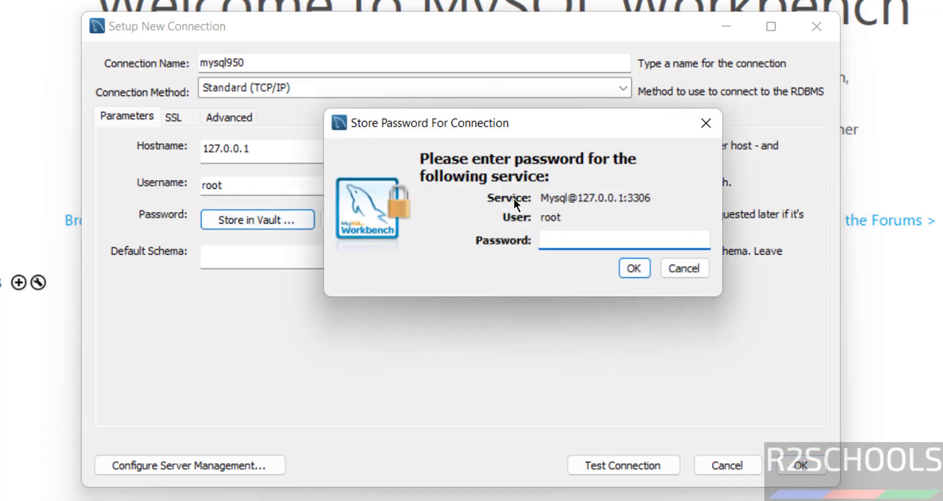
text(**********)
click(642, 267)
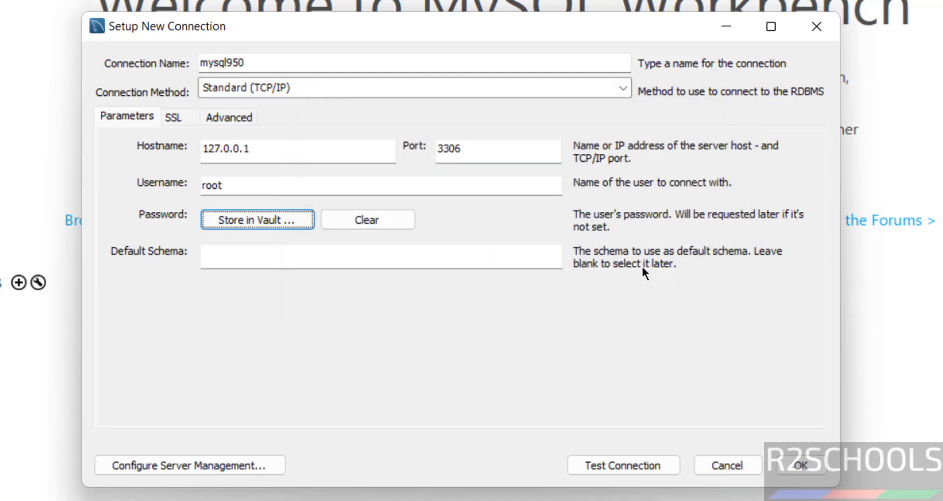
click(636, 464)
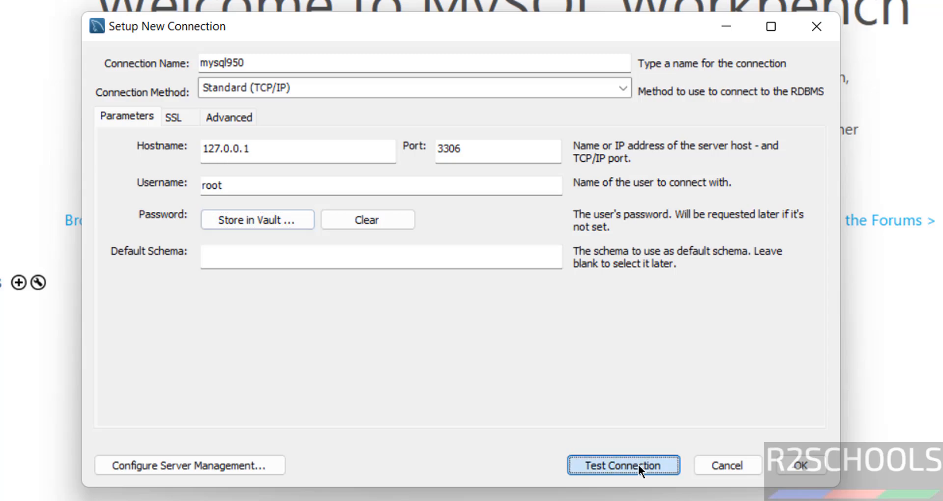
click(506, 350)
click(584, 329)
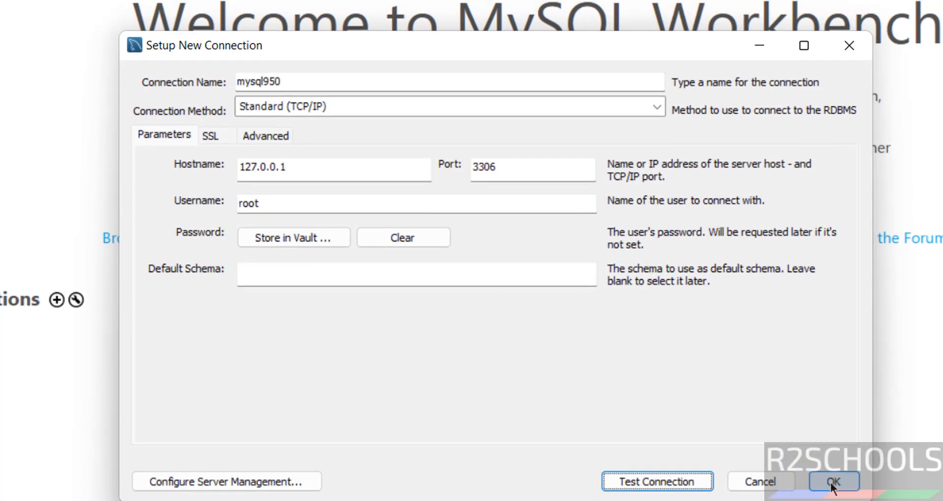
click(800, 465)
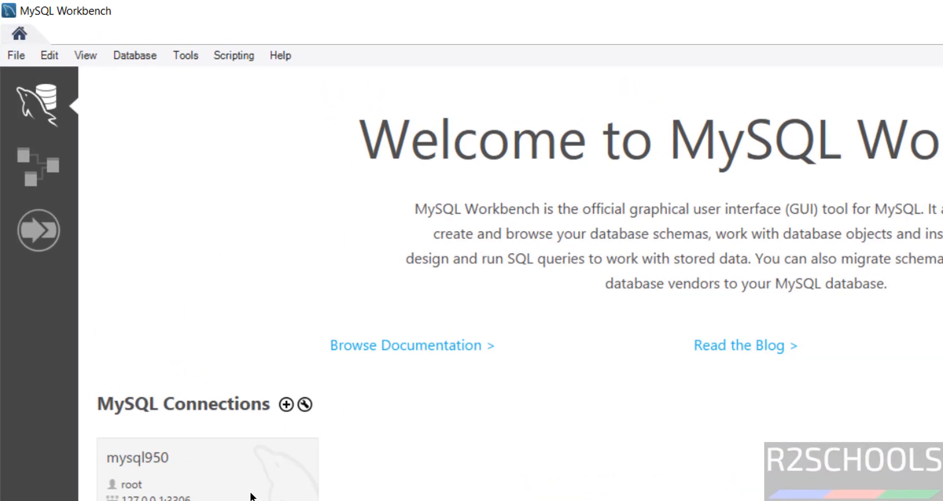
Open the mysql950 connection and run select version() in Query 1.
click(181, 488)
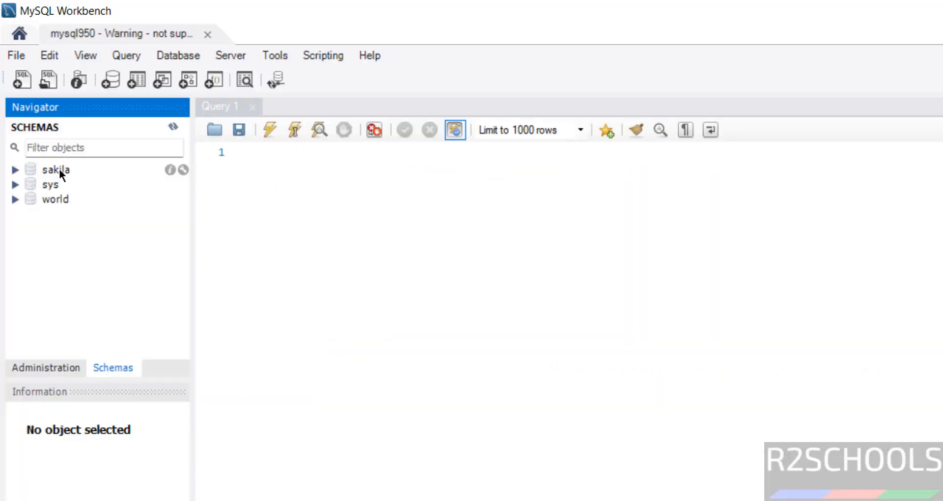
click(283, 186)
text(se)
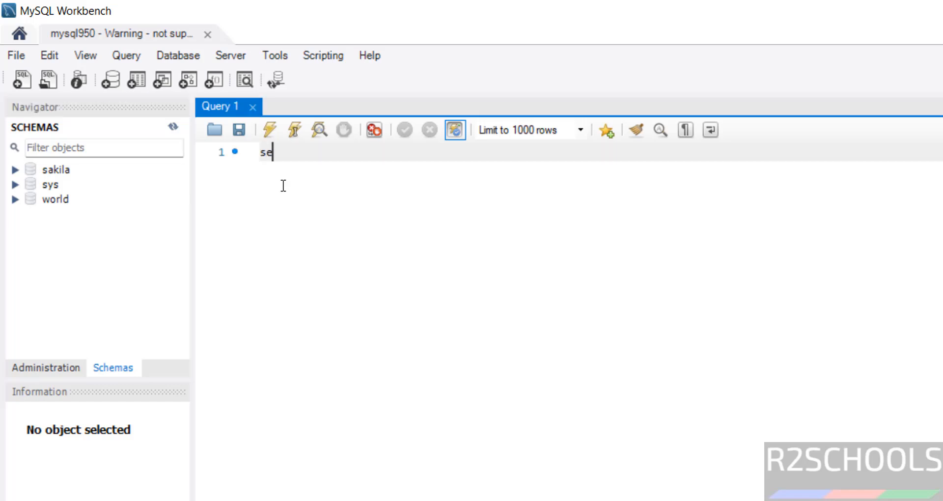
text(lect versin)
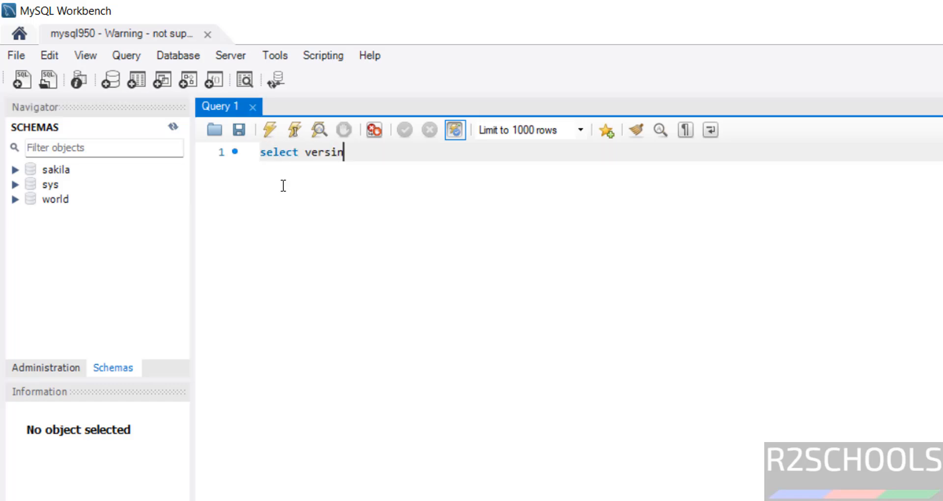
key(BackSpace)
text(on())
key(ctrl+a)
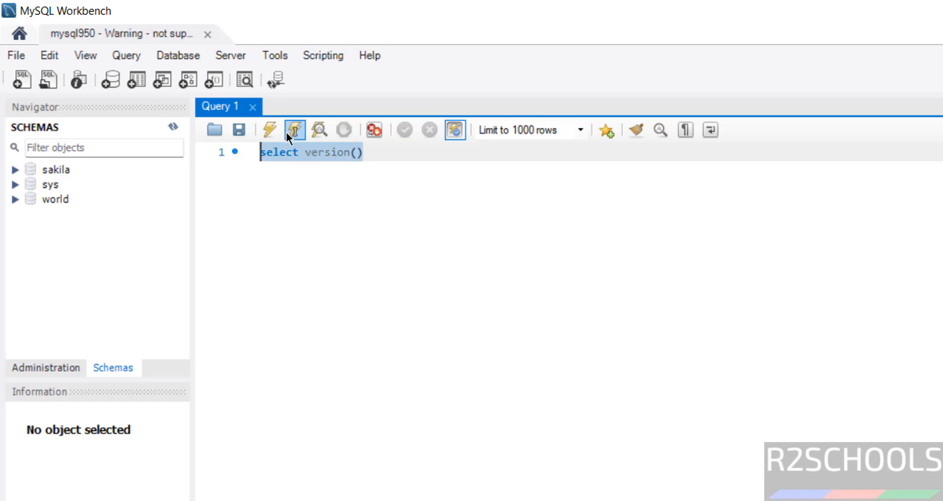
click(271, 130)
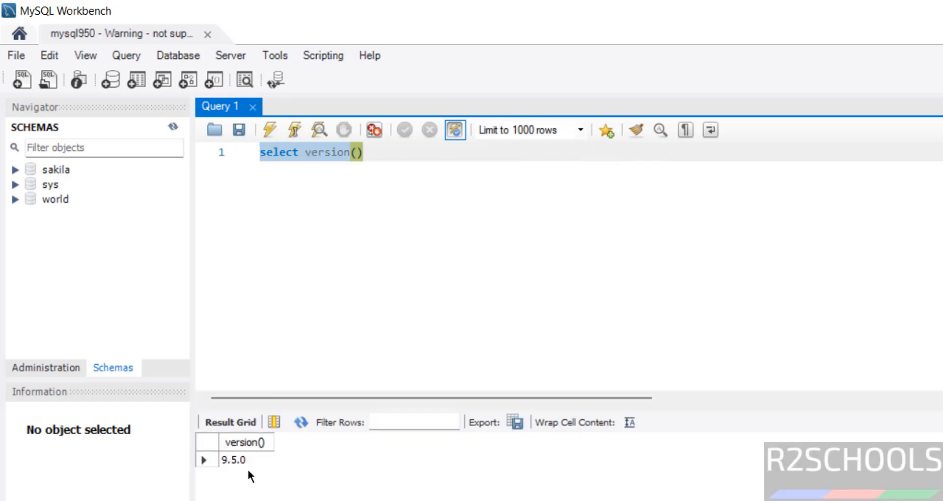
Start a new query line, then open a new schema editor and close it with Don't Save.
click(458, 261)
key(Return)
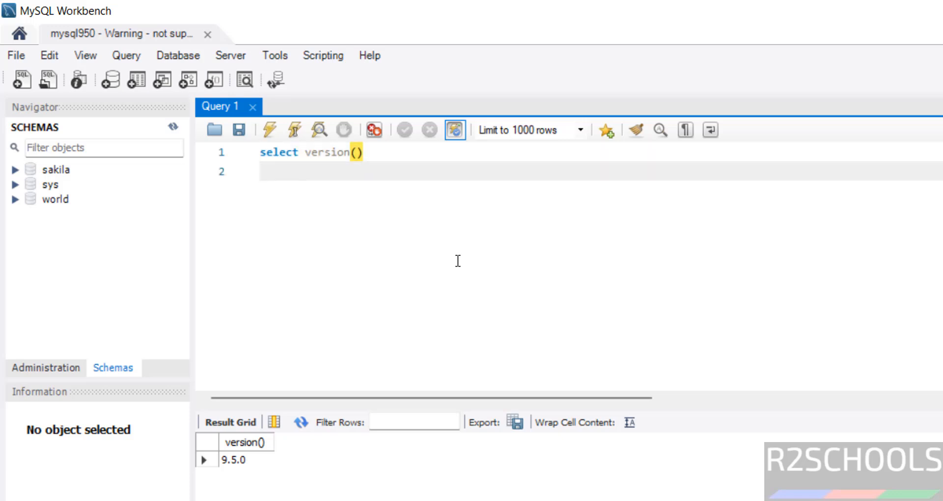
click(49, 227)
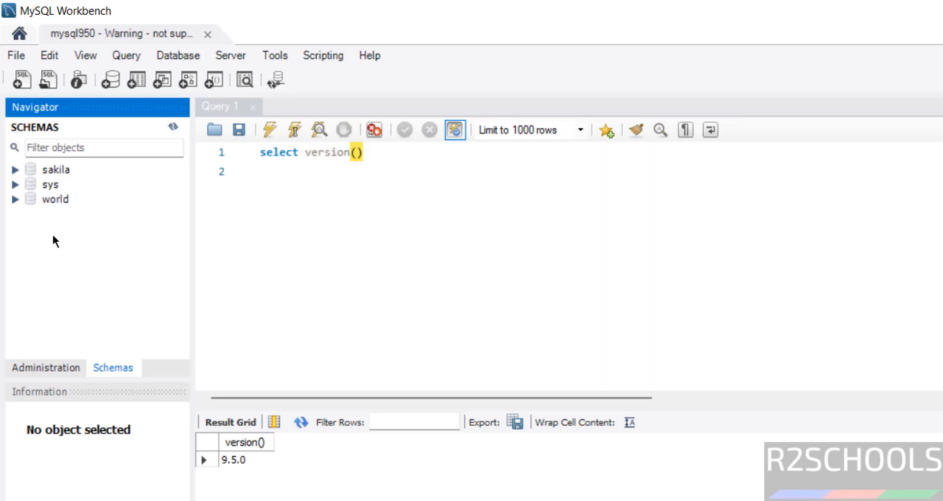
right_click(53, 236)
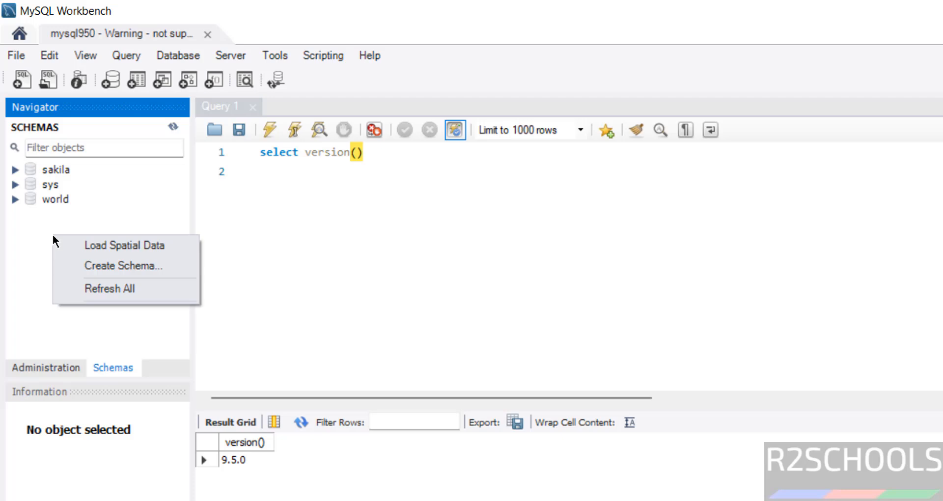
click(93, 266)
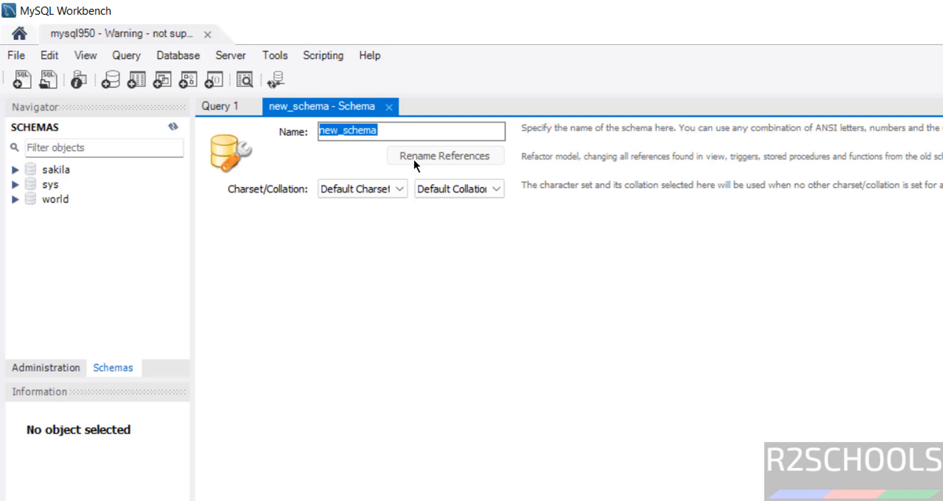
click(389, 107)
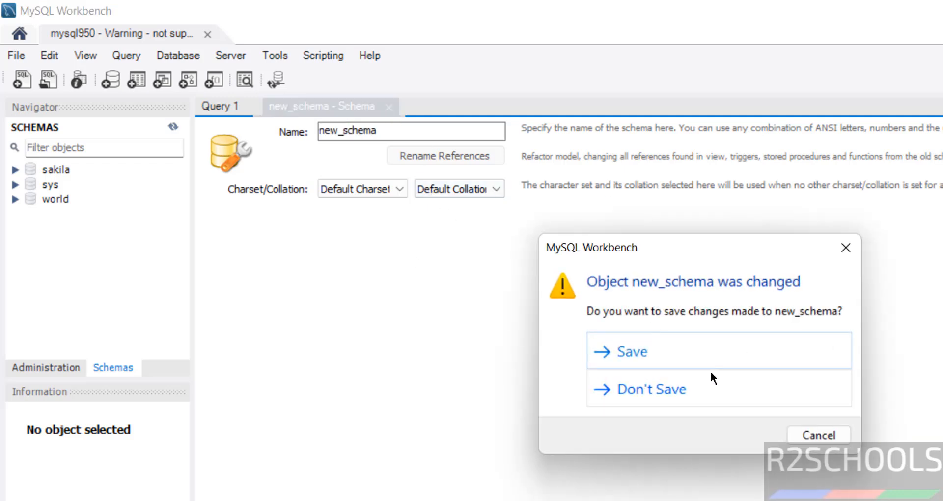
click(679, 389)
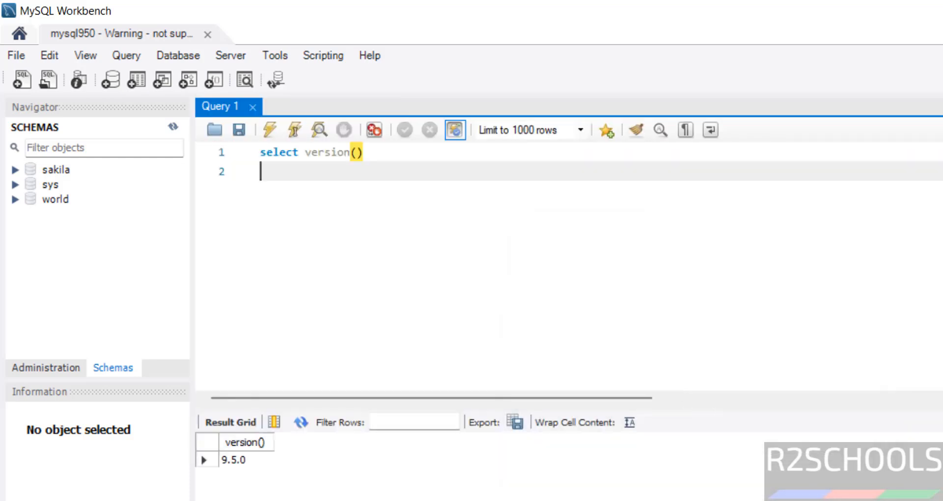
Change the Command Line Client console font to Consolas size 20, bold.
key(alt+Tab)
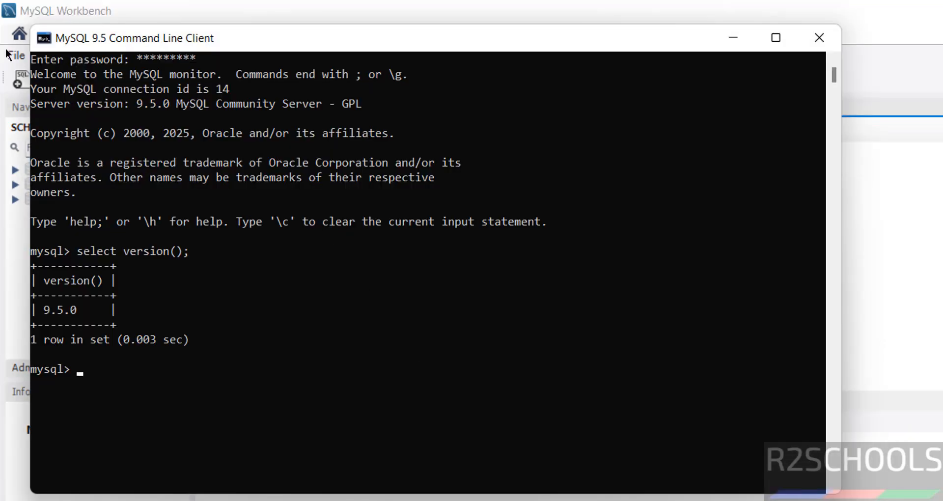
click(49, 44)
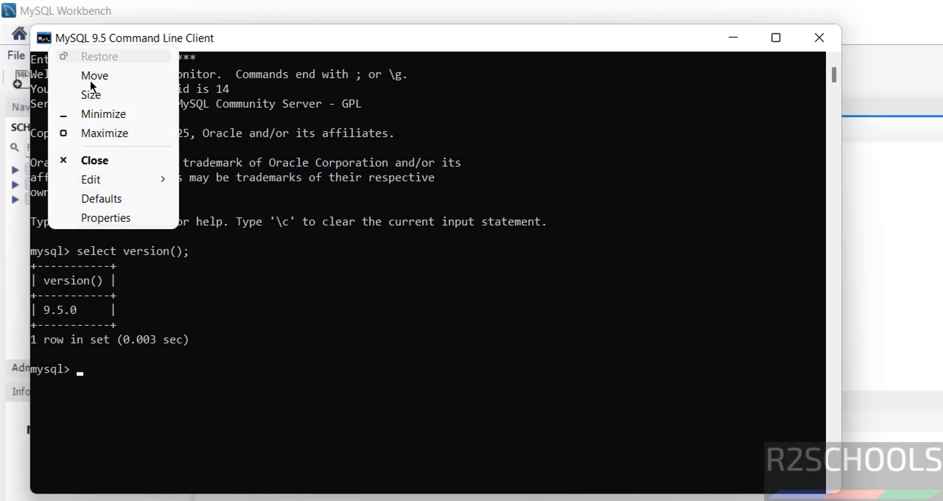
click(125, 218)
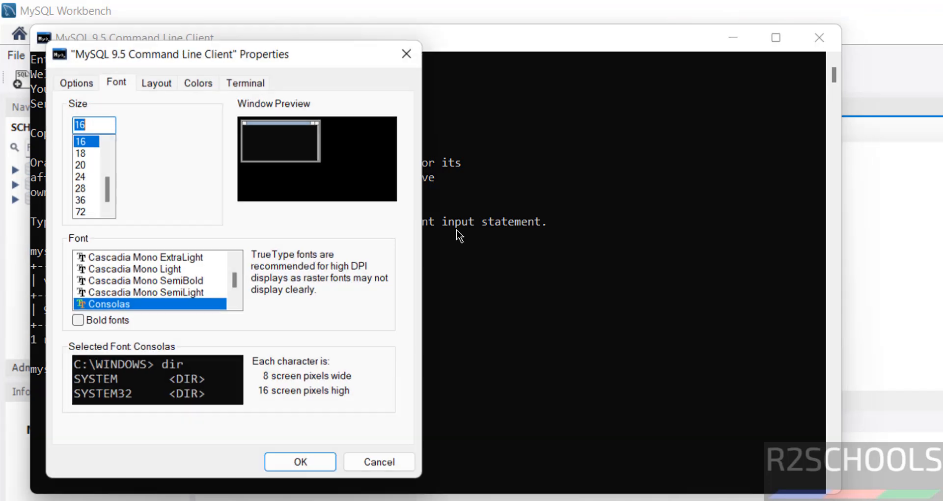
click(87, 165)
click(118, 320)
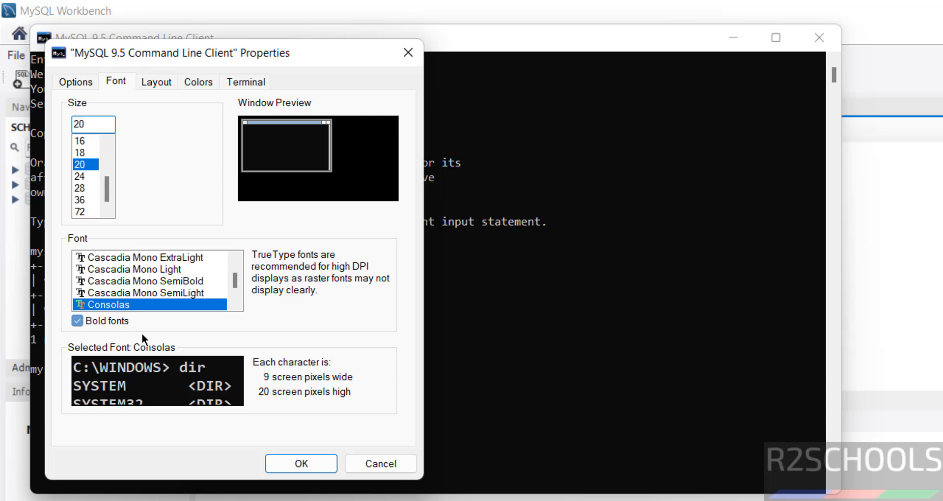
click(300, 463)
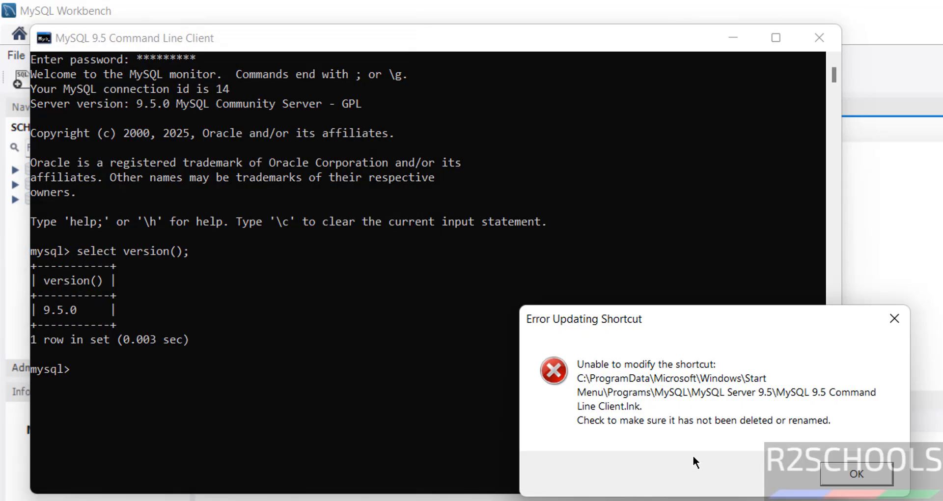
Dismiss the shortcut error, then run show databases; and create database bank;.
click(850, 467)
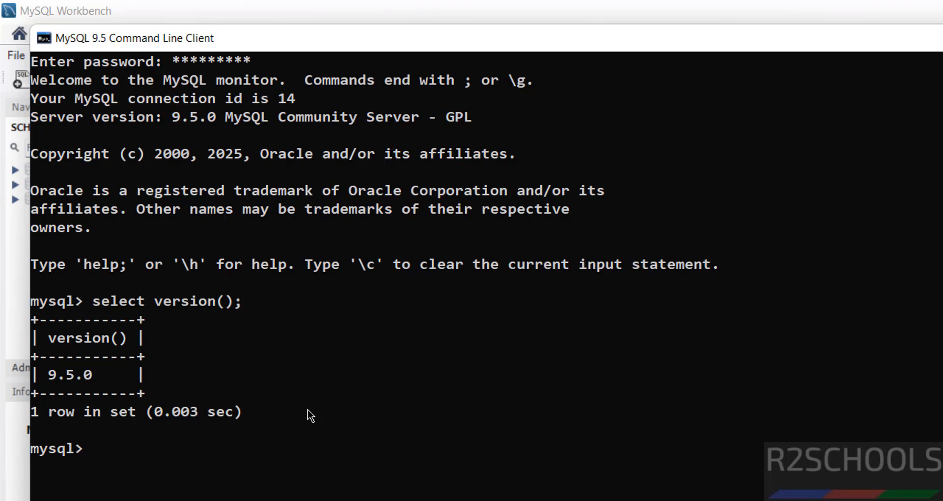
text(show databa)
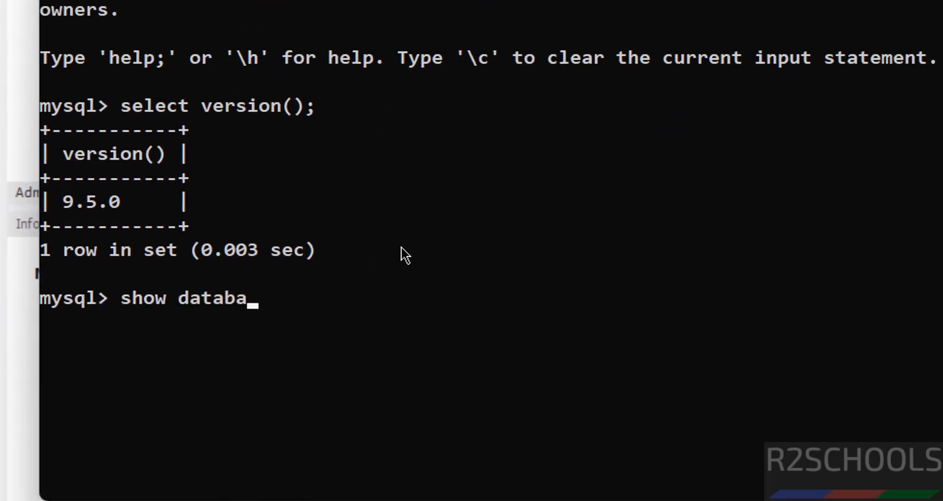
text(ses;)
key(Return)
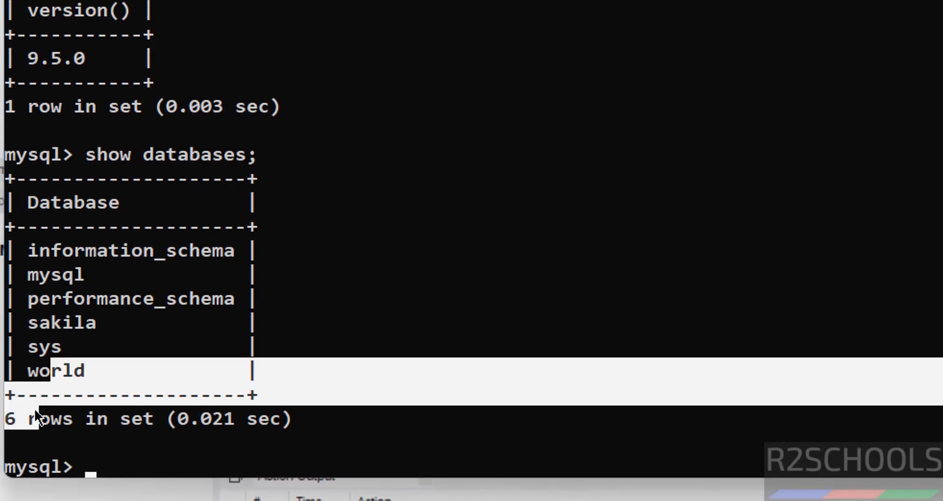
text(create d)
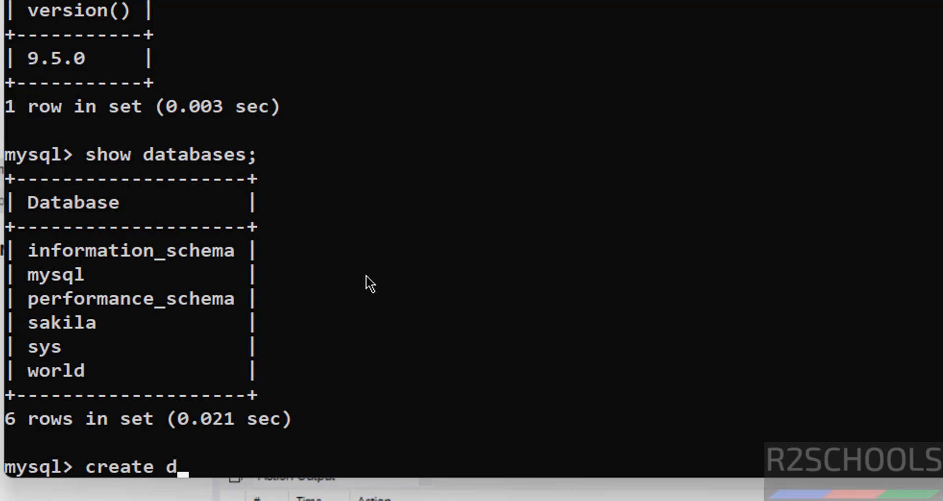
text(atabase bank;)
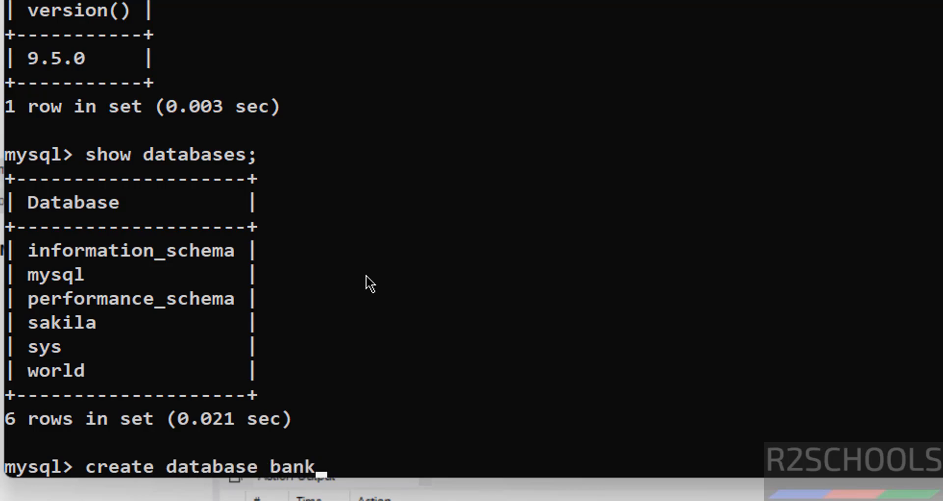
key(Return)
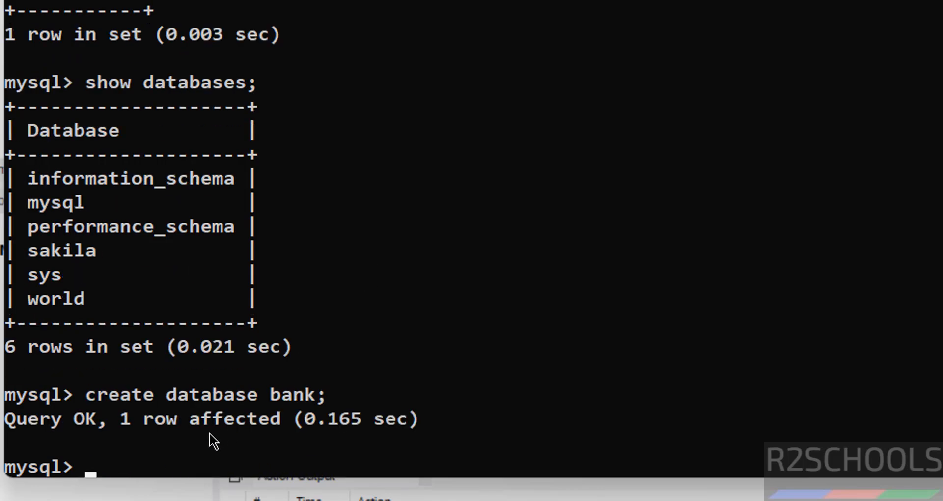
Refresh all schemas in Workbench's Navigator so bank appears.
click(208, 500)
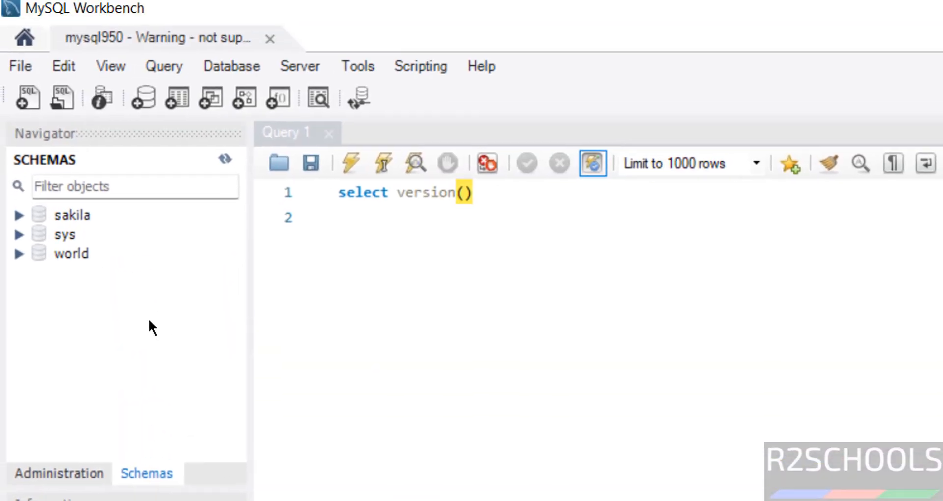
right_click(114, 13)
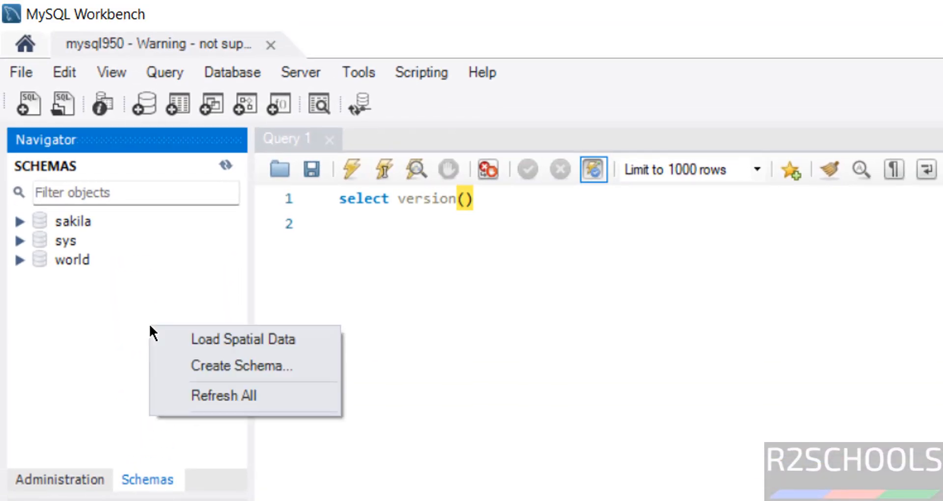
click(195, 395)
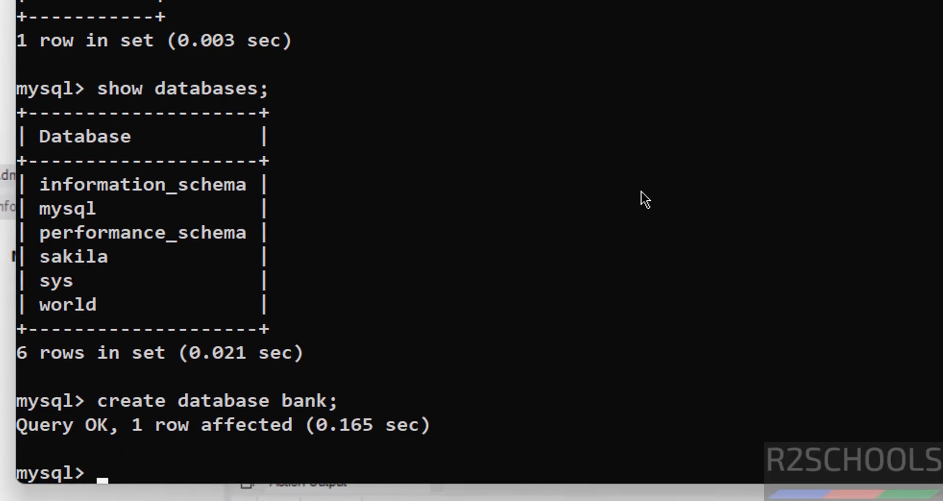
Switch to the bank database with use bank; and list its tables.
text(use )
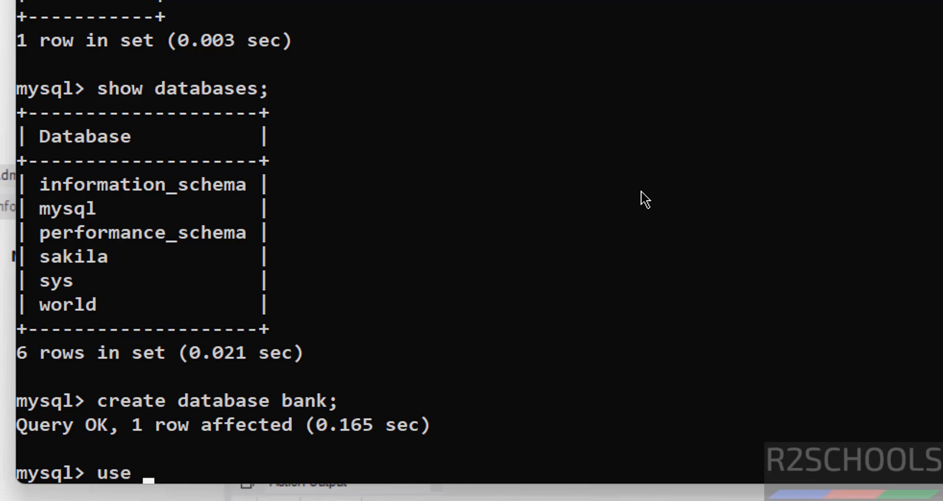
text(bank;)
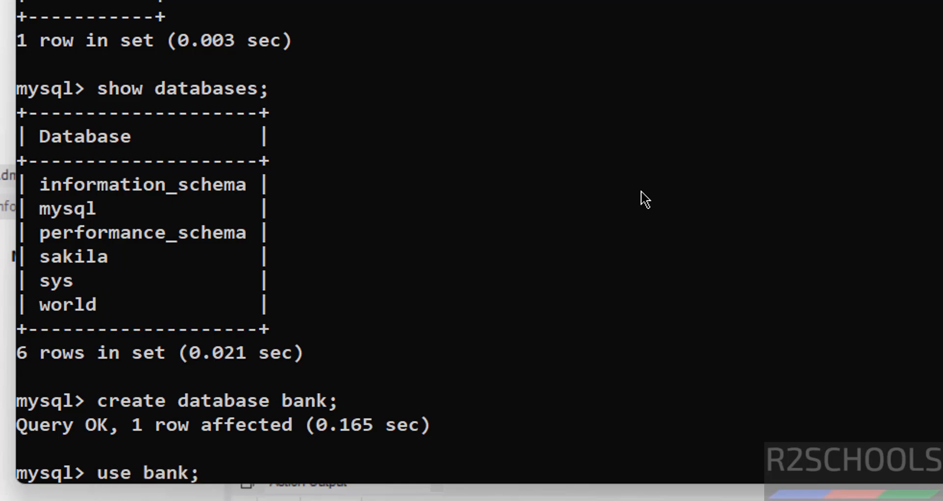
key(Return)
text(show tab)
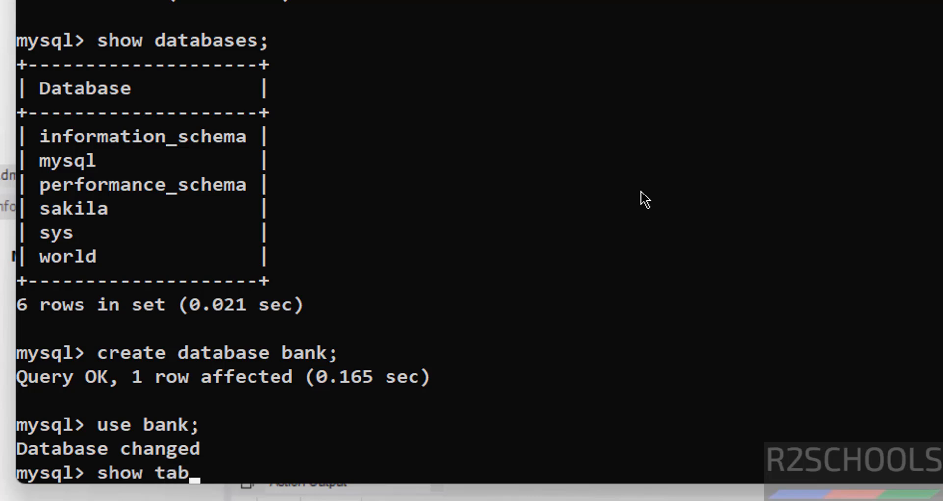
text(les;)
key(Return)
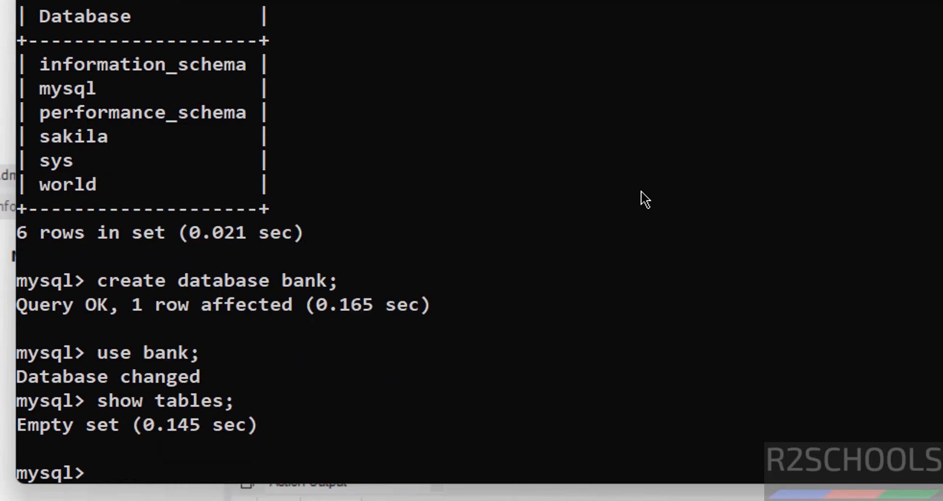
Create table customer (cno int primary key, cname varchar(100) not null) and confirm with show tables;.
text(create t)
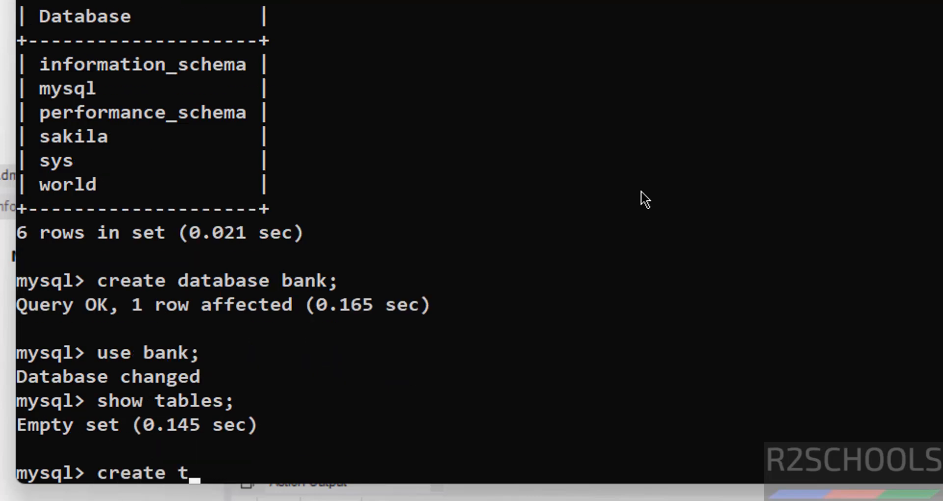
text(able c)
key(BackSpace)
text(cus)
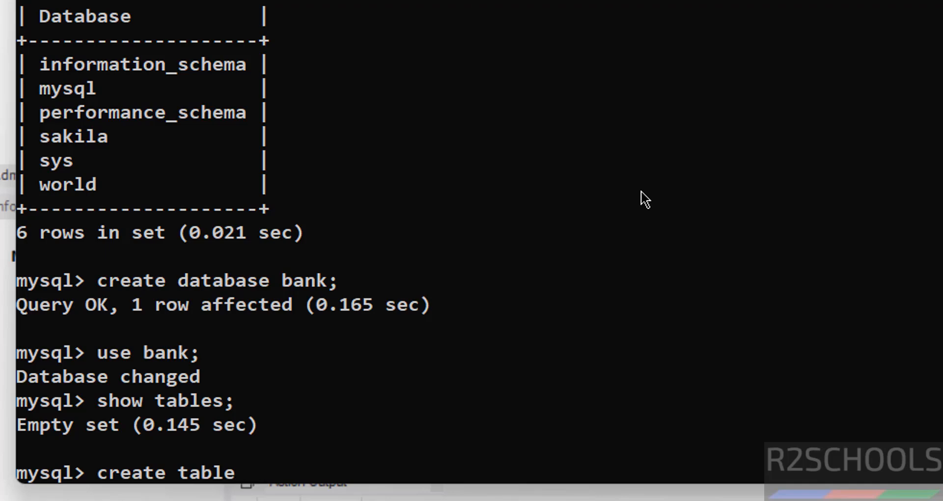
text(tomer(cno)
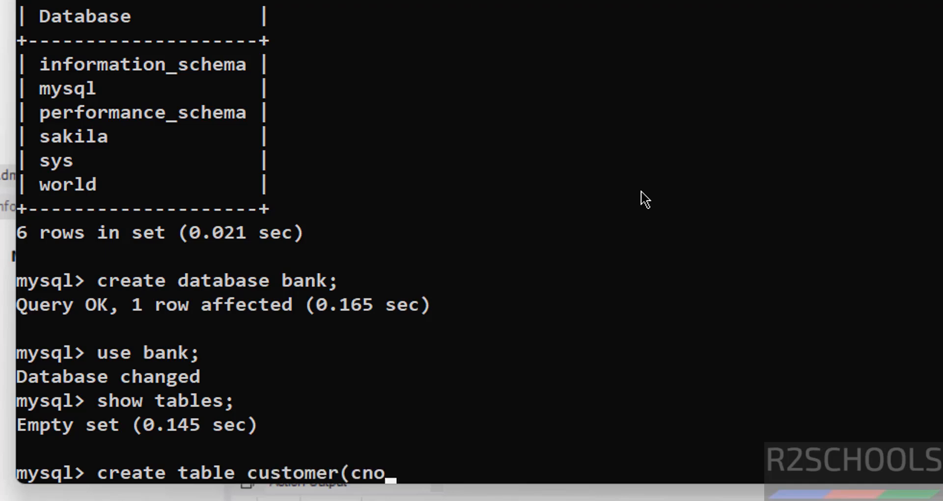
text( int primayr)
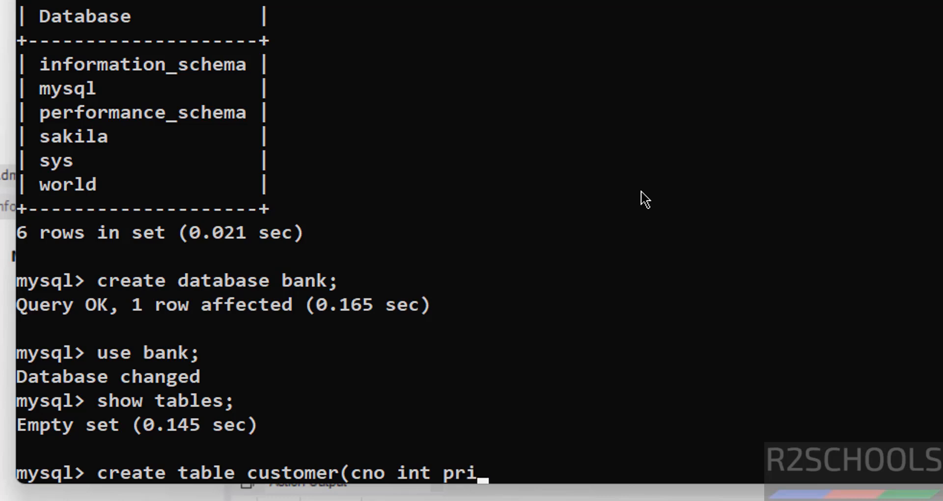
key(BackSpace)
key(BackSpace)
text(ry key)
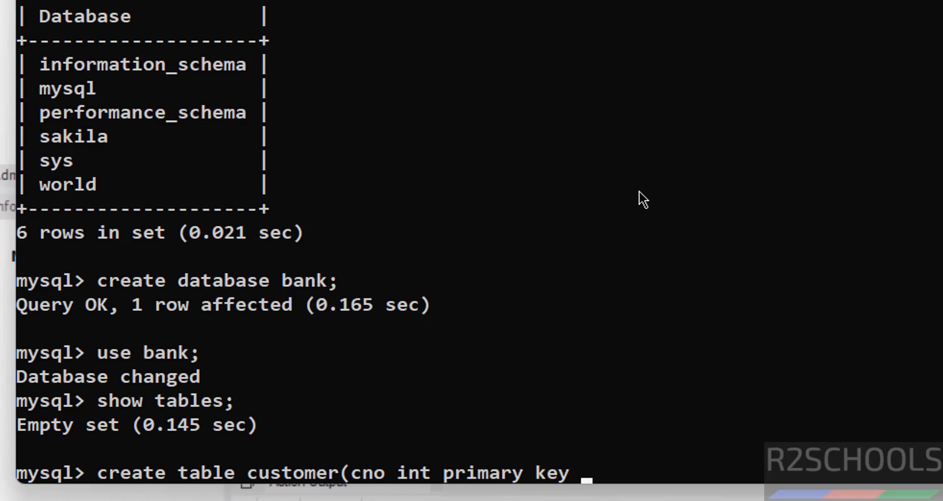
text(, cname vac)
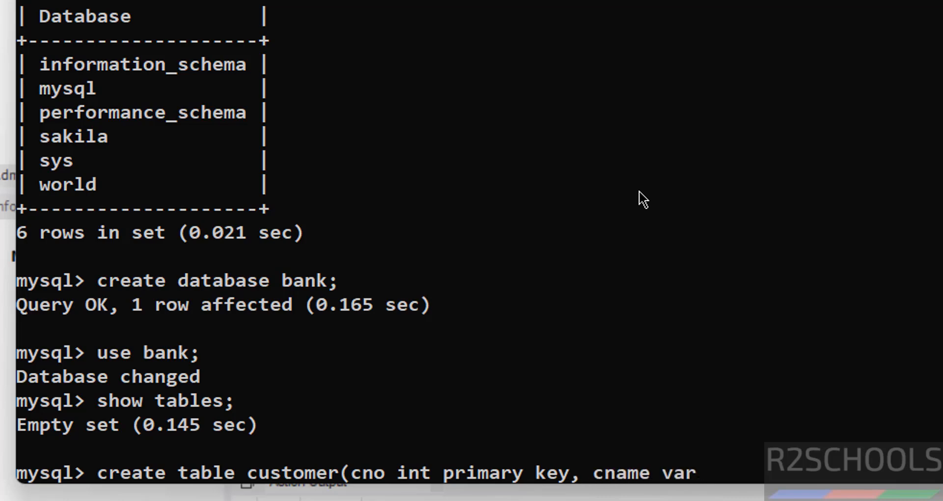
text(char(100) )
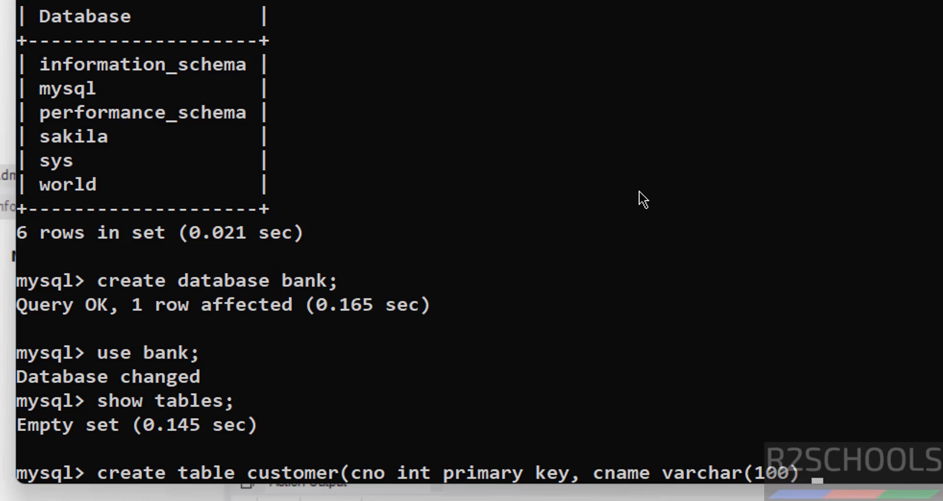
text(not null);)
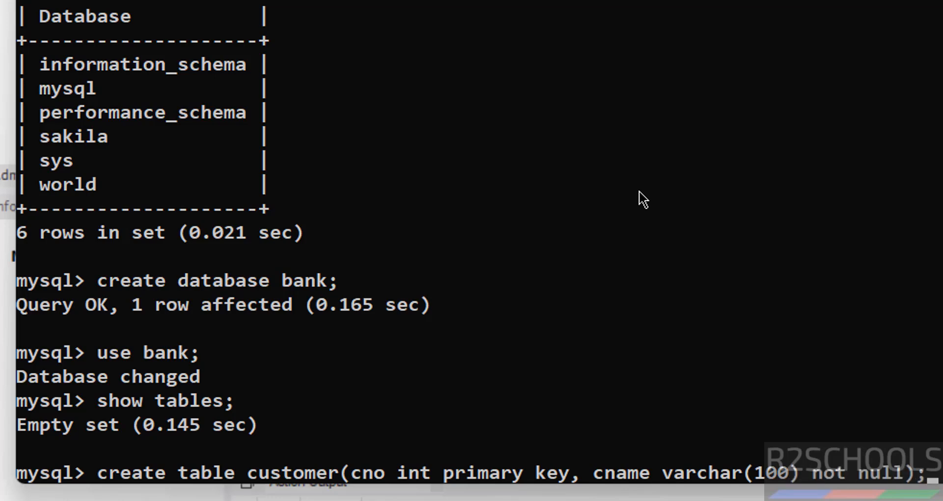
key(Return)
text(show tbale)
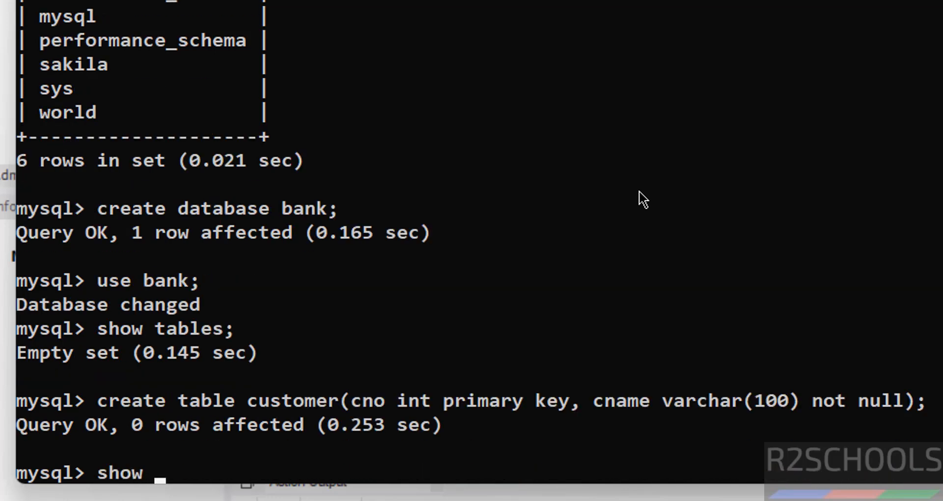
key(BackSpace)
key(BackSpace)
key(BackSpace)
key(BackSpace)
text(ables;)
key(Return)
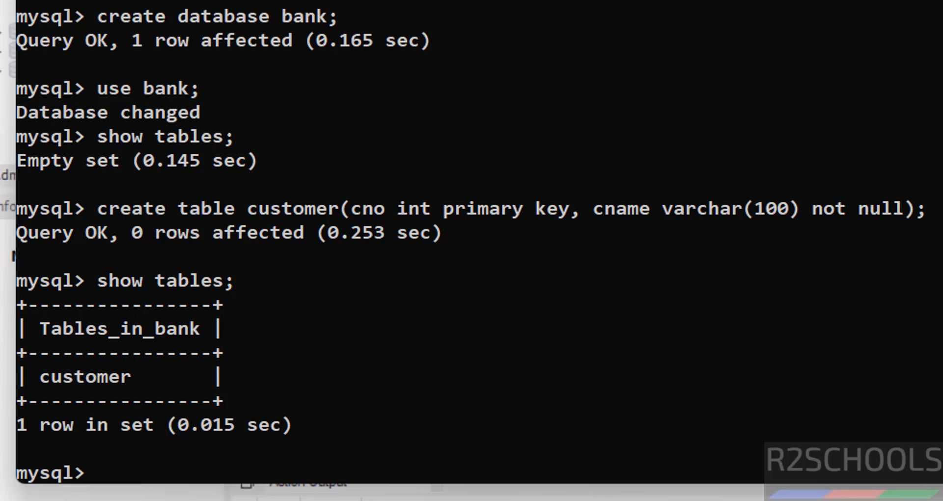
Insert customer rows 100 and 101 with their names, then run select * from customer.
text(insert )
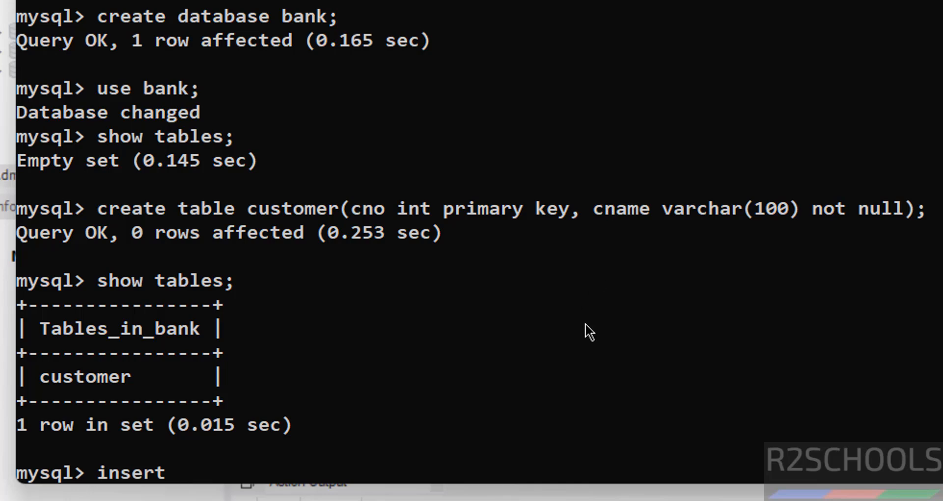
text(into custo)
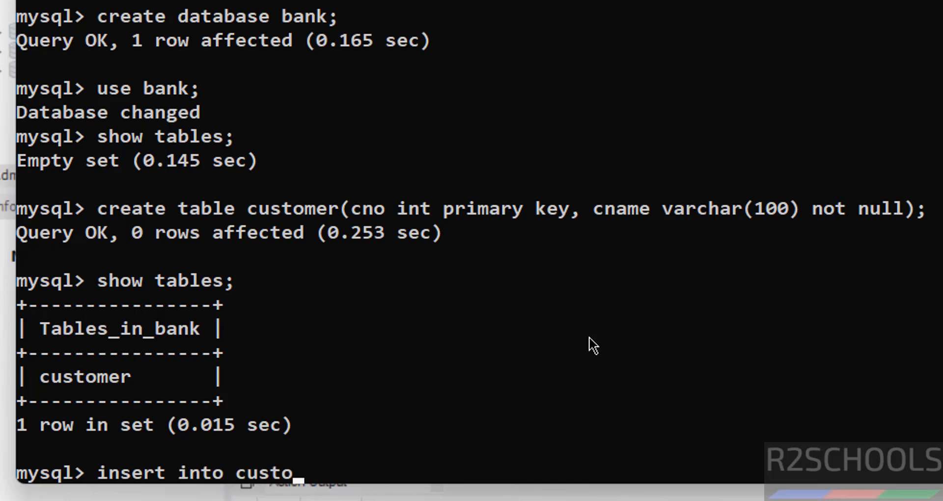
text(mer values()
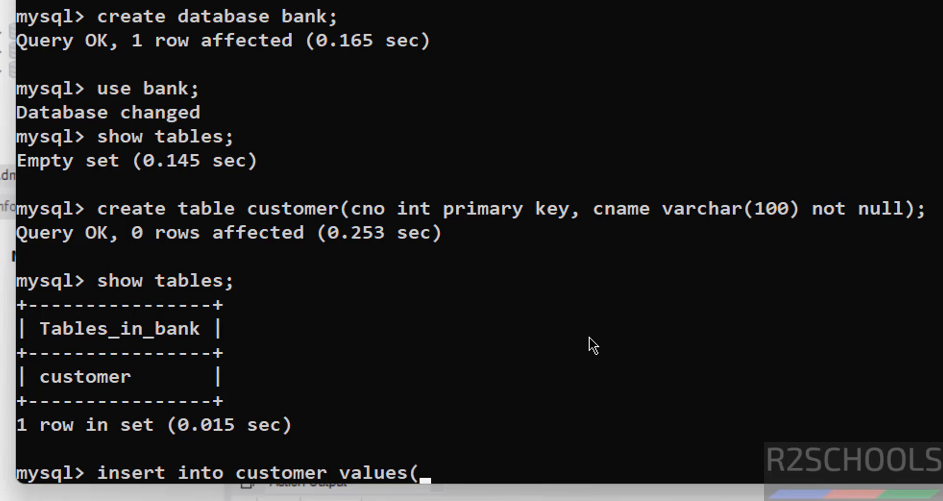
text(100,'Da)
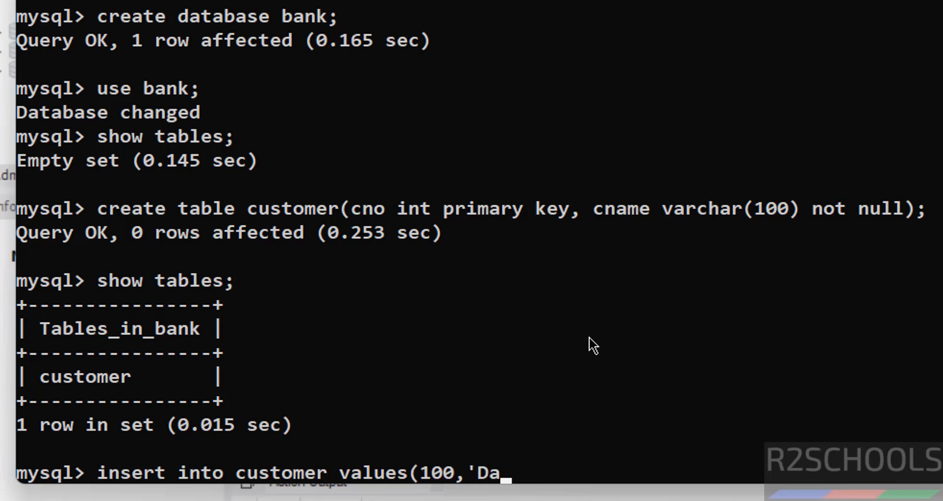
text(vid');)
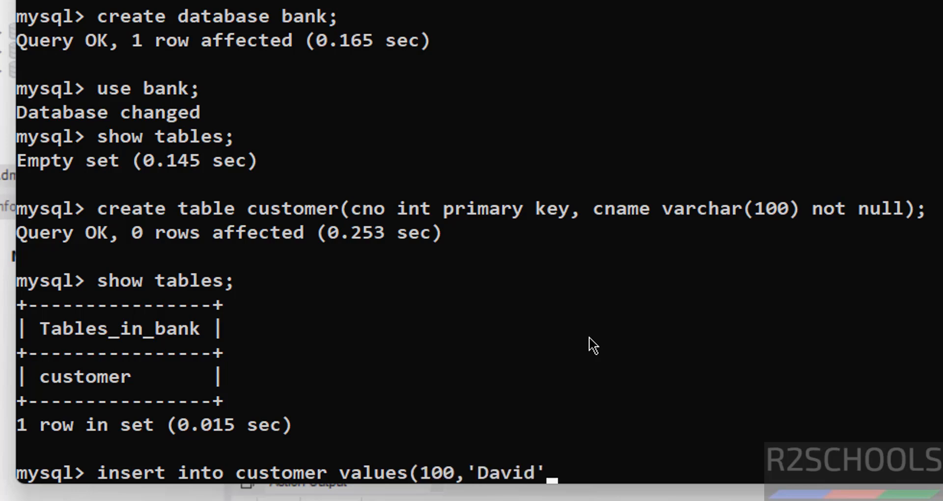
key(Return)
key(Up)
key(Left)
key(Left)
key(Left)
key(Left)
key(Left)
key(Left)
key(Left)
key(Left)
key(Left)
key(Left)
key(Left)
key(Left)
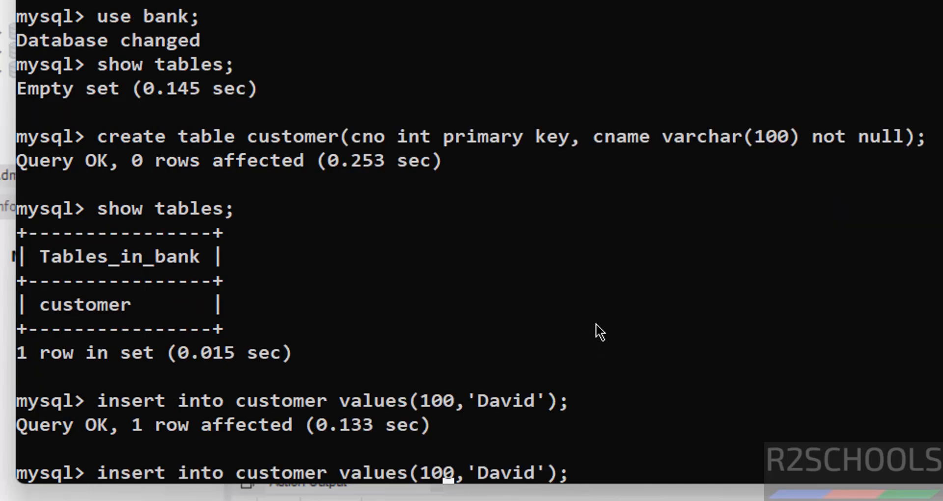
key(Delete)
text(1)
key(Right)
key(Right)
key(BackSpace)
key(BackSpace)
key(Delete)
key(Delete)
key(Delete)
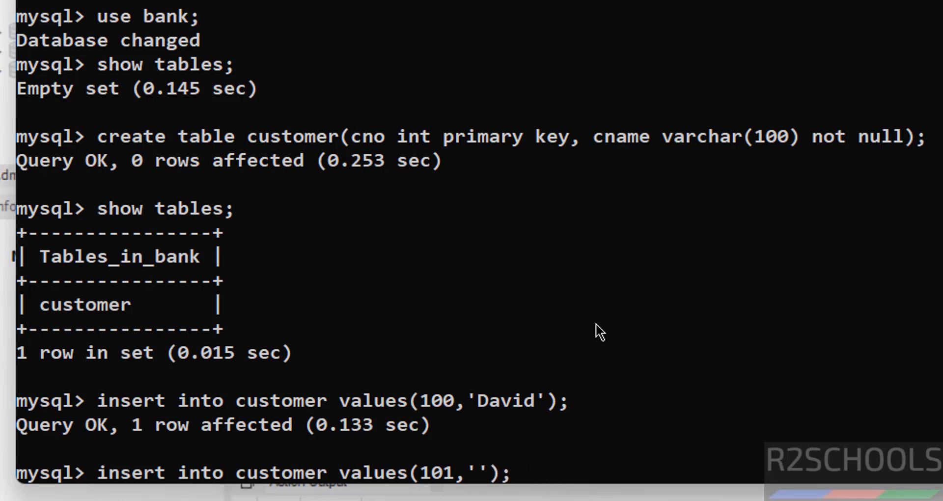
text(James)
key(Return)
text(s)
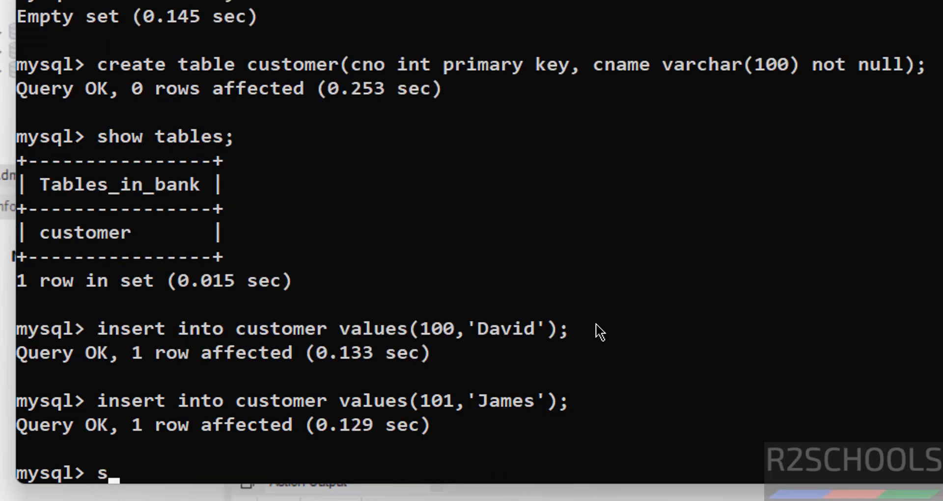
text(elect * from )
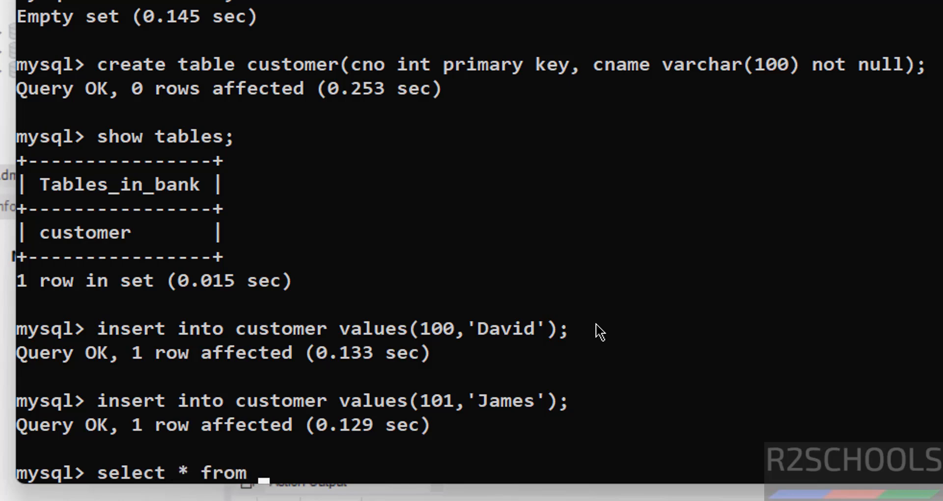
text(customer;)
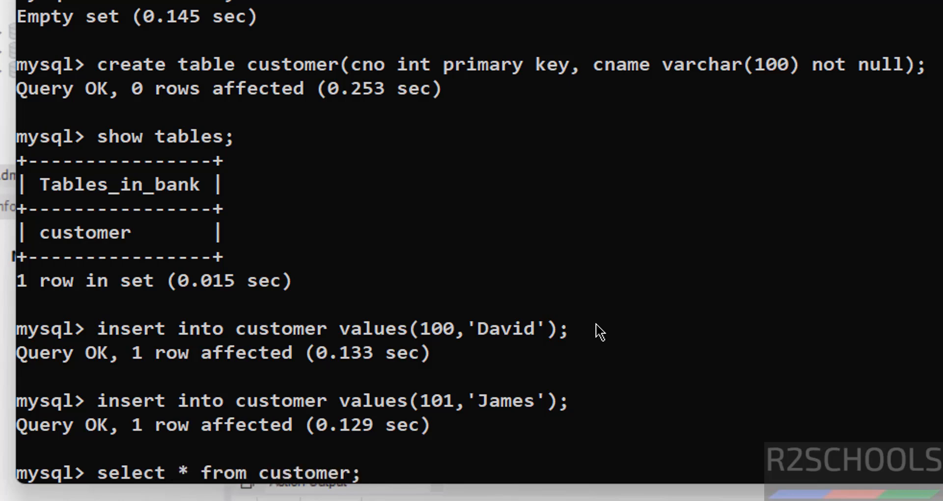
key(Return)
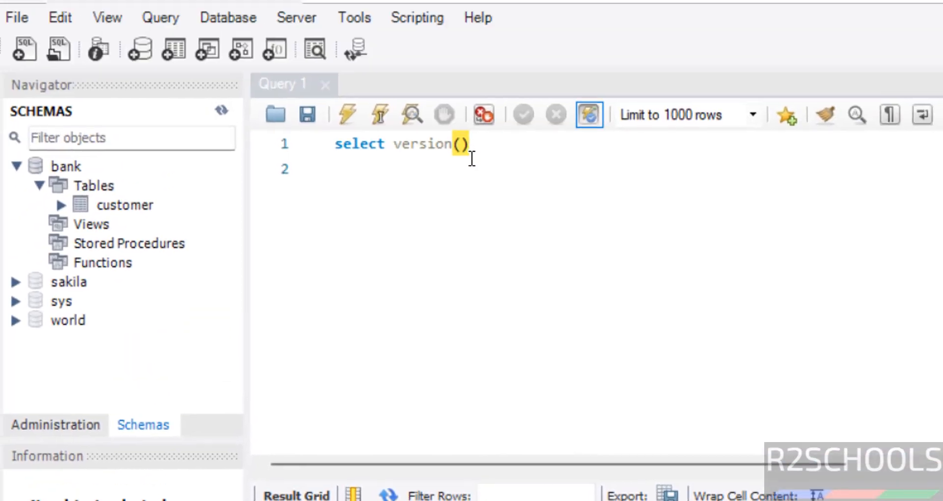
Run use bank; and select * from customer; in Workbench, then open Users and Privileges.
text(;)
key(Return)
text(use)
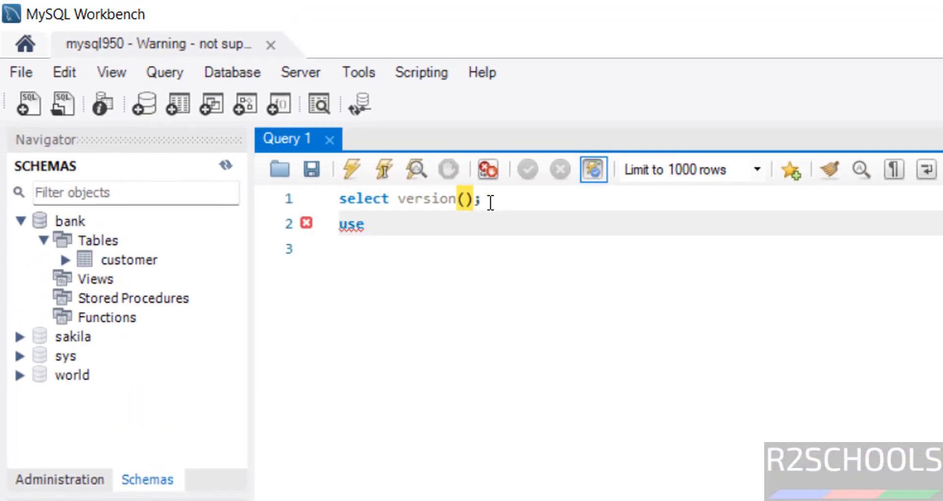
text( bank;)
key(Return)
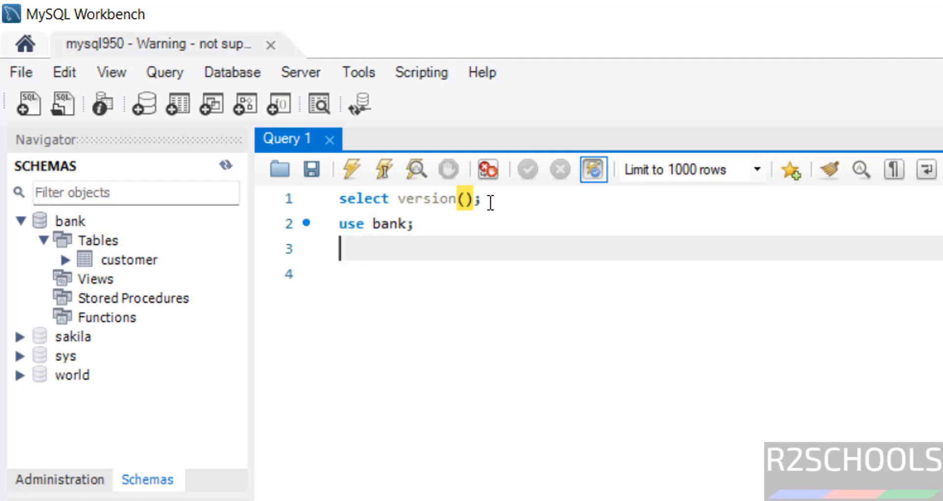
text(see)
key(BackSpace)
text(lect )
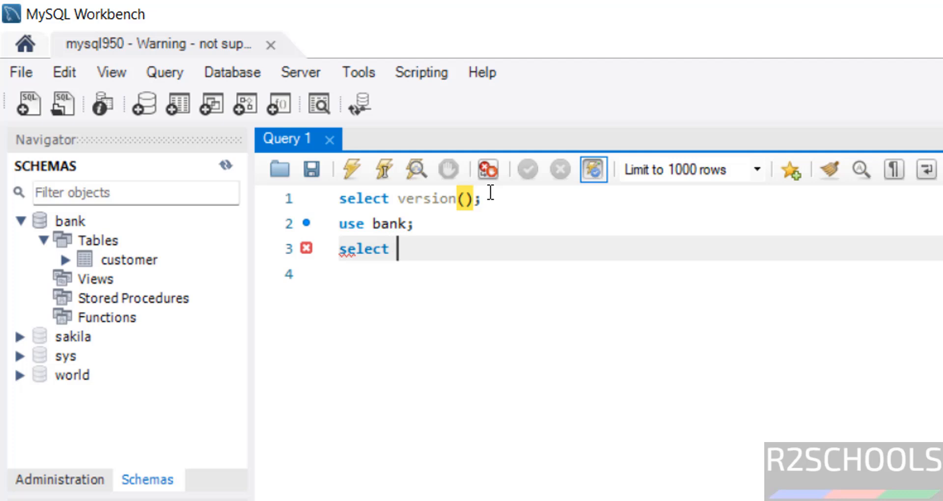
text(* from customer)
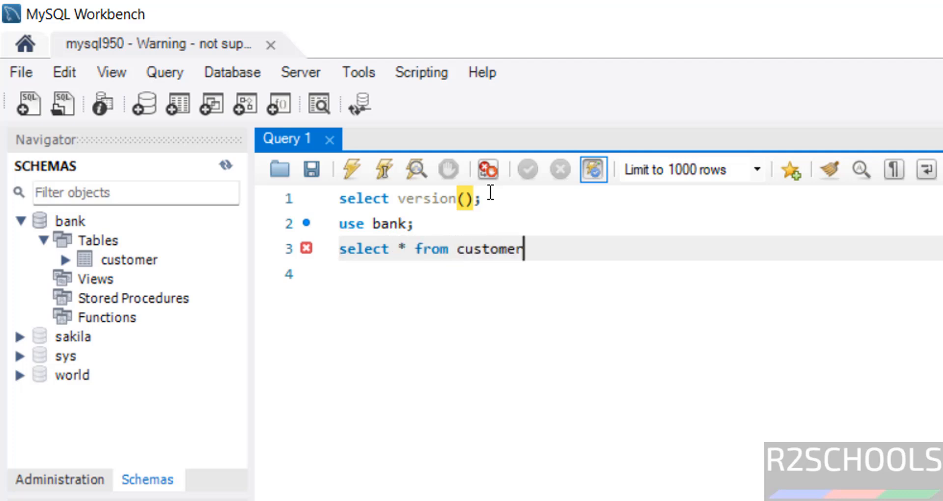
text(;)
shift+click(491, 192)
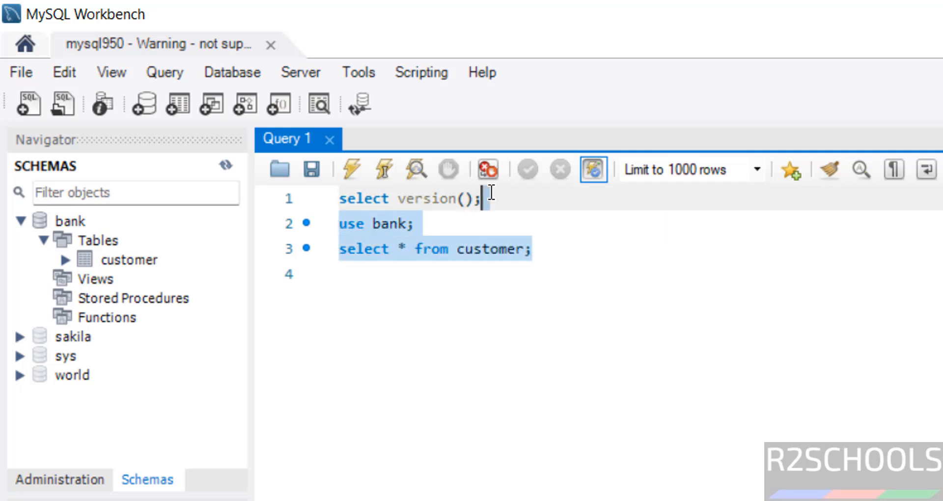
click(350, 173)
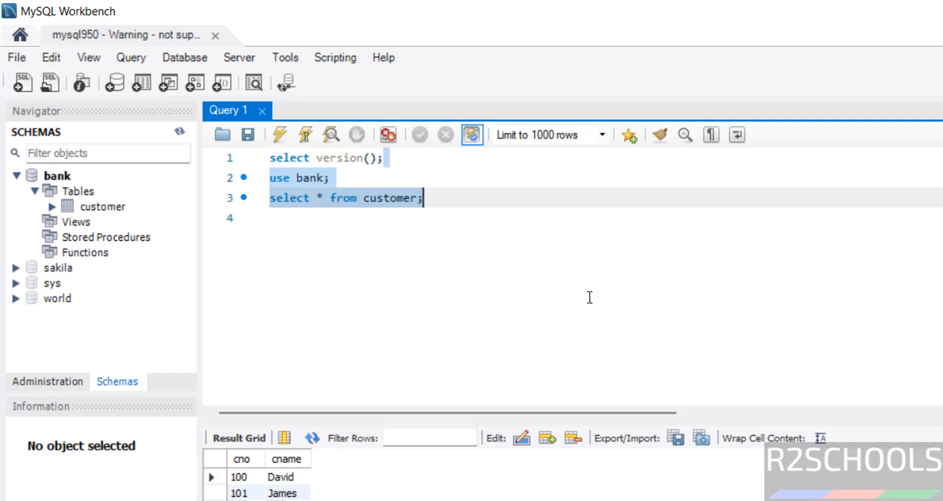
click(52, 382)
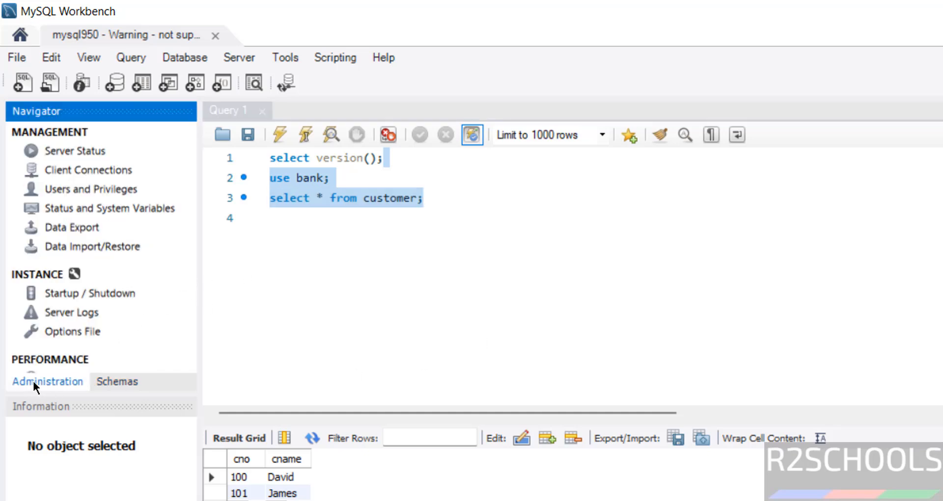
click(91, 187)
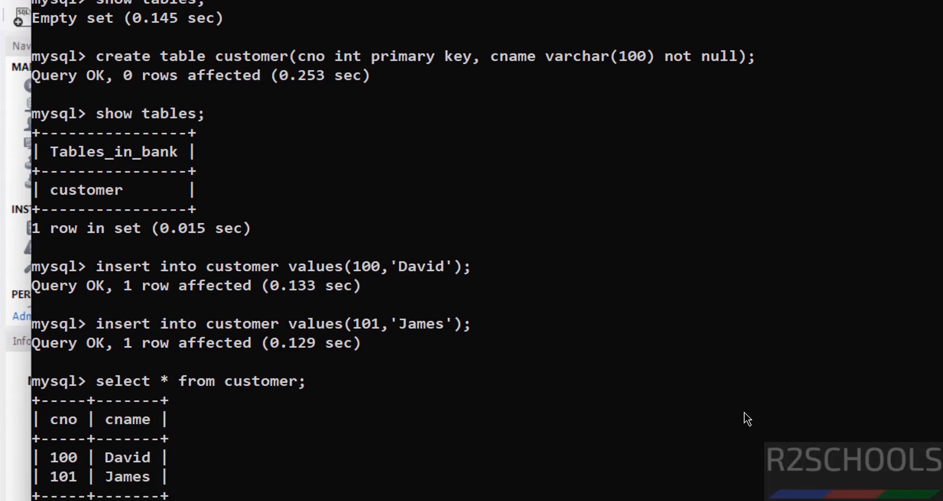
List the server's accounts with select user from mysql.user;.
text(show users;)
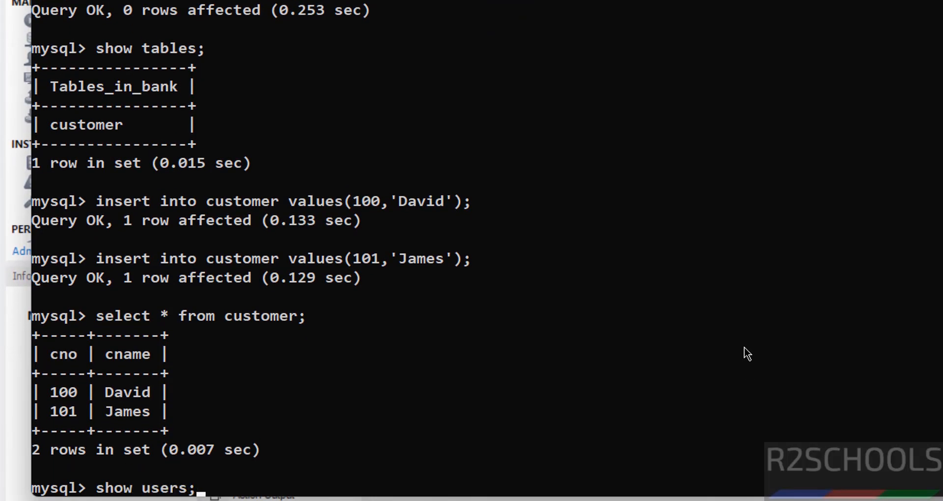
key(Return)
text(select )
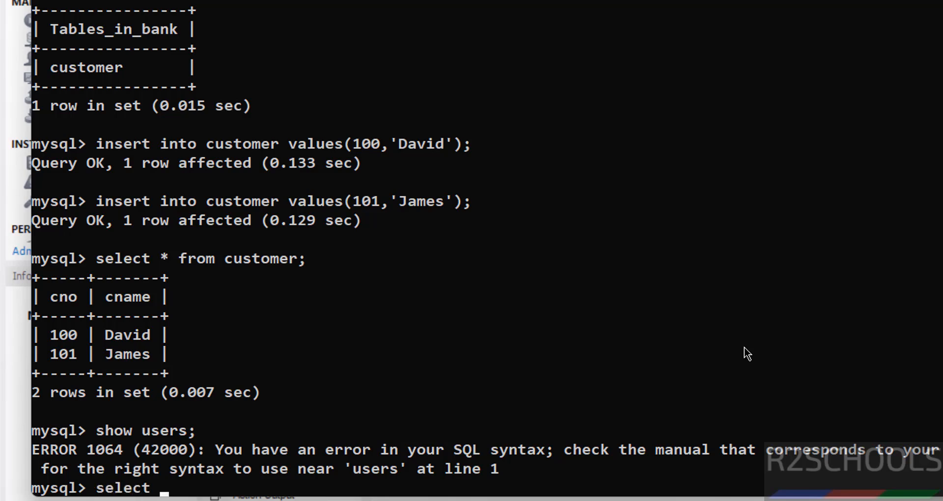
text(user form)
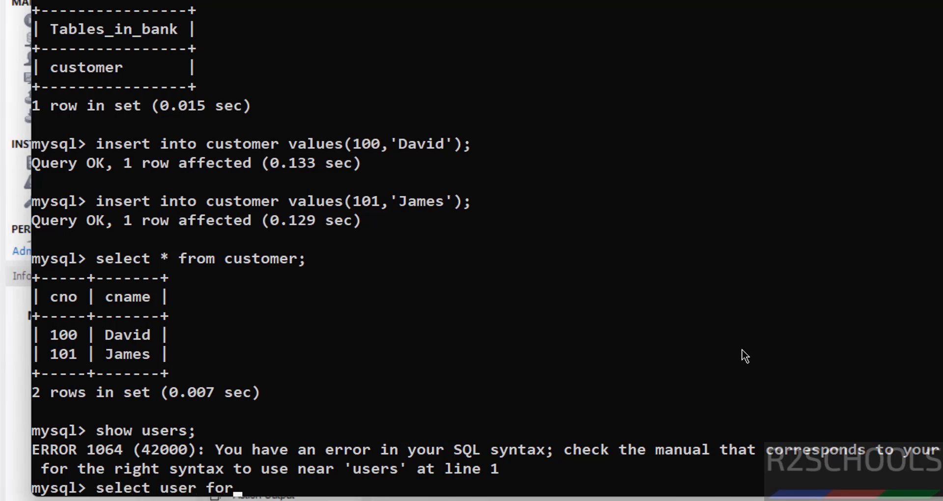
key(BackSpace)
key(BackSpace)
key(BackSpace)
text(rom mysql.user;)
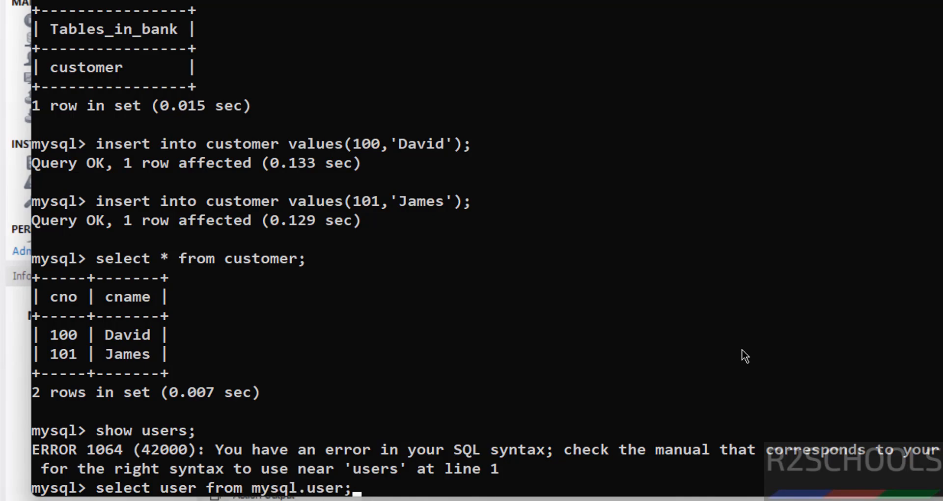
key(Return)
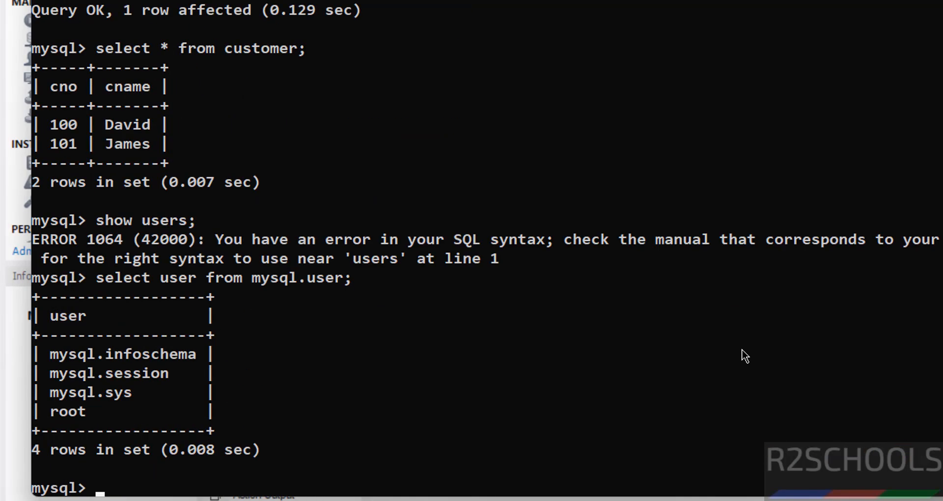
Create a new user account identified by a password and rerun the user list.
text(create user)
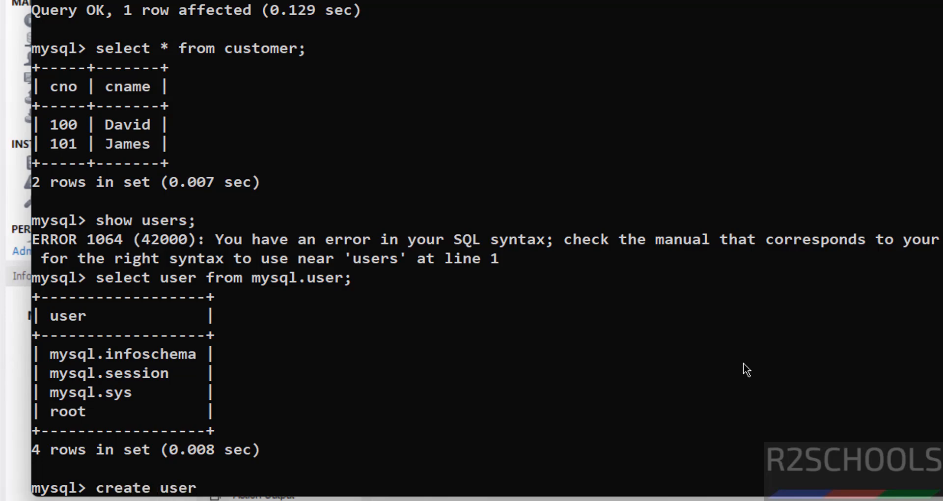
text( david identif)
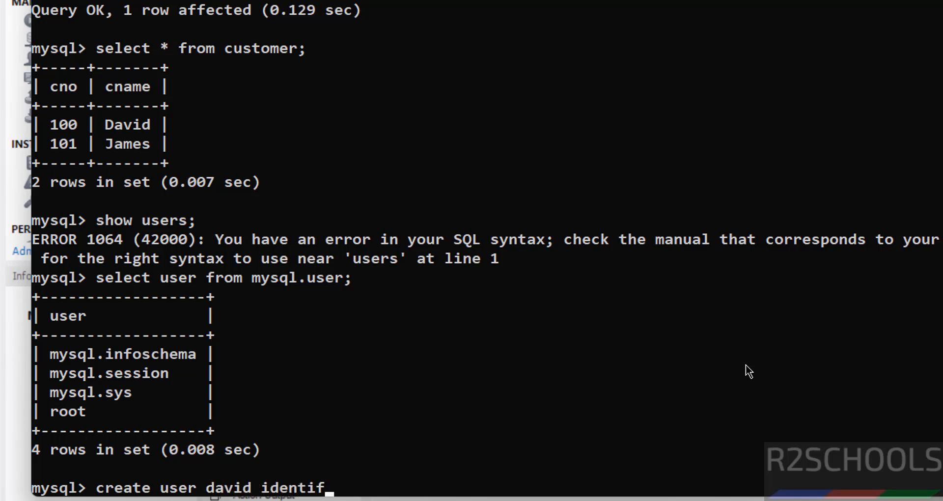
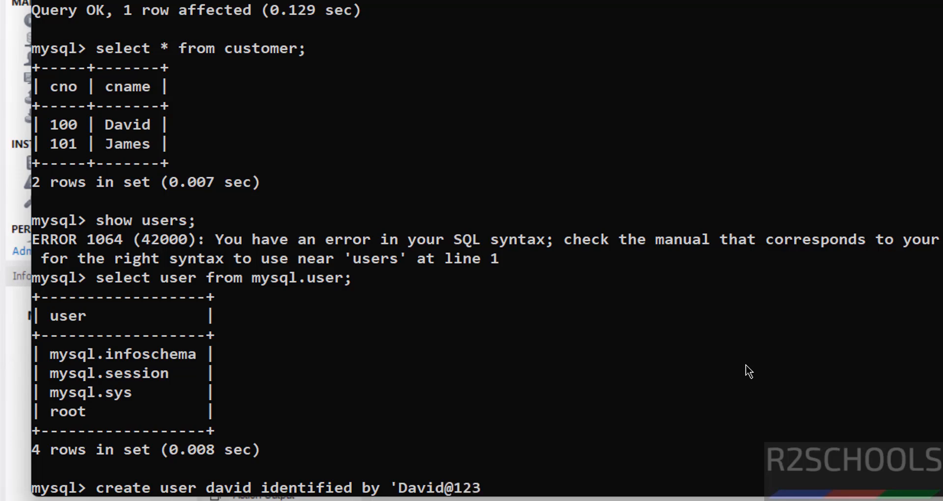
text(';)
key(Return)
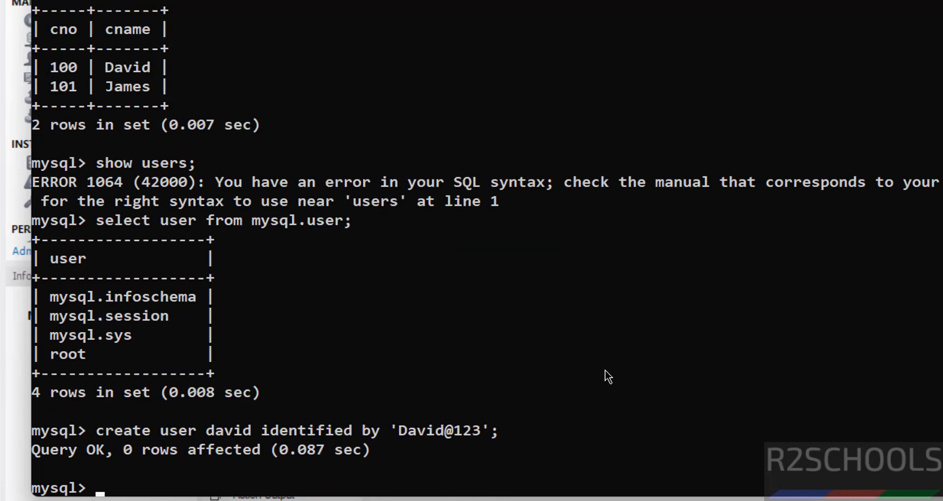
key(Up)
key(Return)
key(Up)
key(Up)
key(Return)
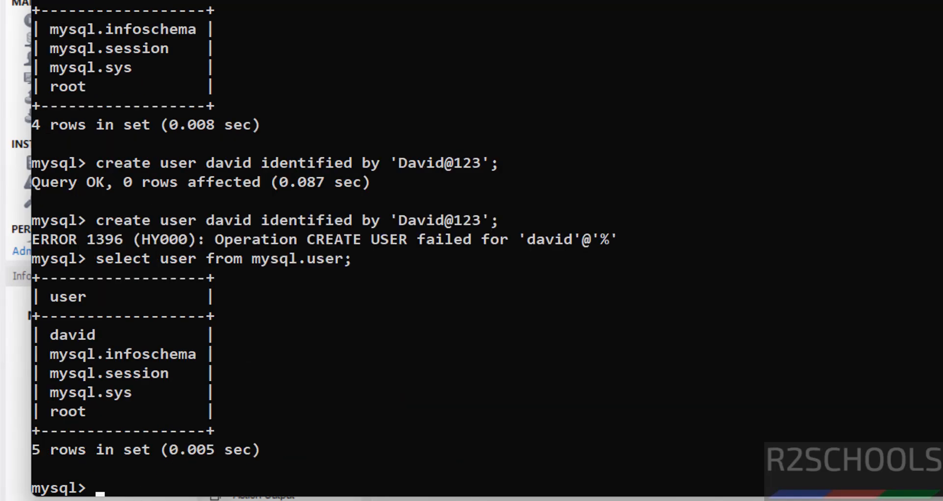
key(alt+Tab)
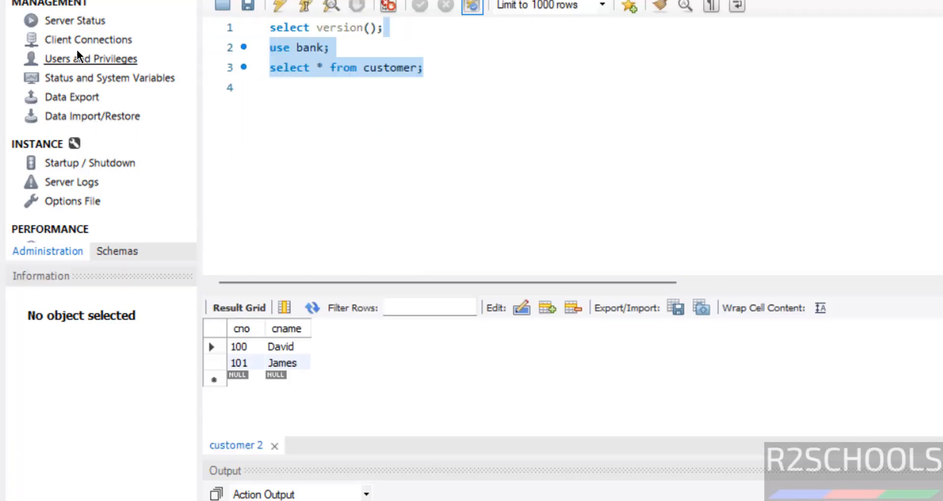
Open Users and Privileges under Management in Workbench's Navigator.
click(69, 66)
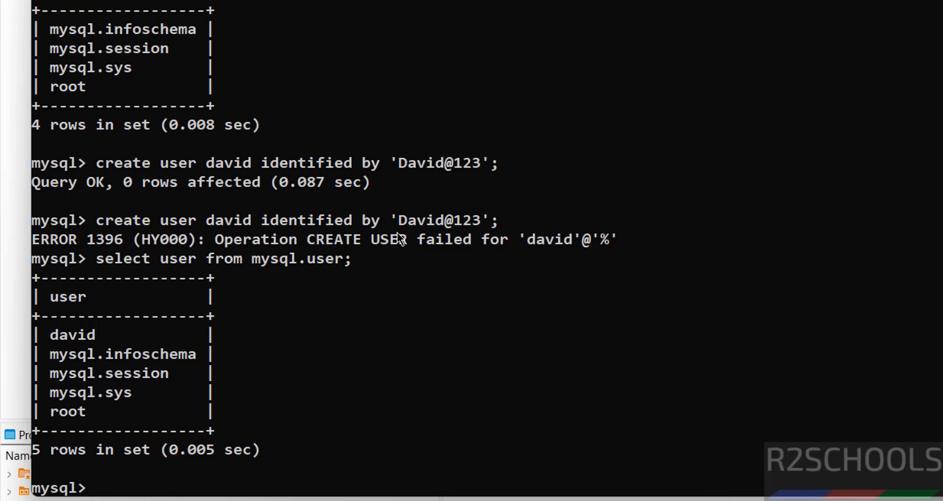
Open services.msc and stop the MySQL950 service.
key(super+r)
text(servi)
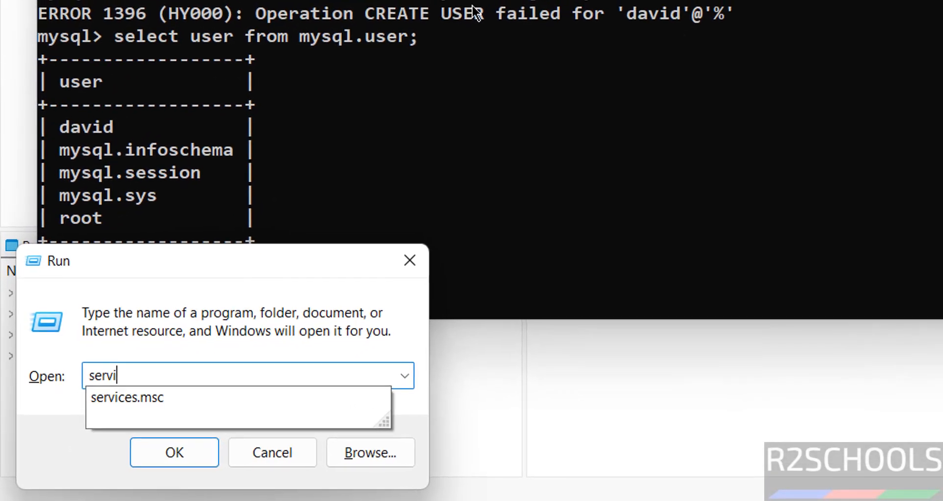
text(ces.msc)
key(Return)
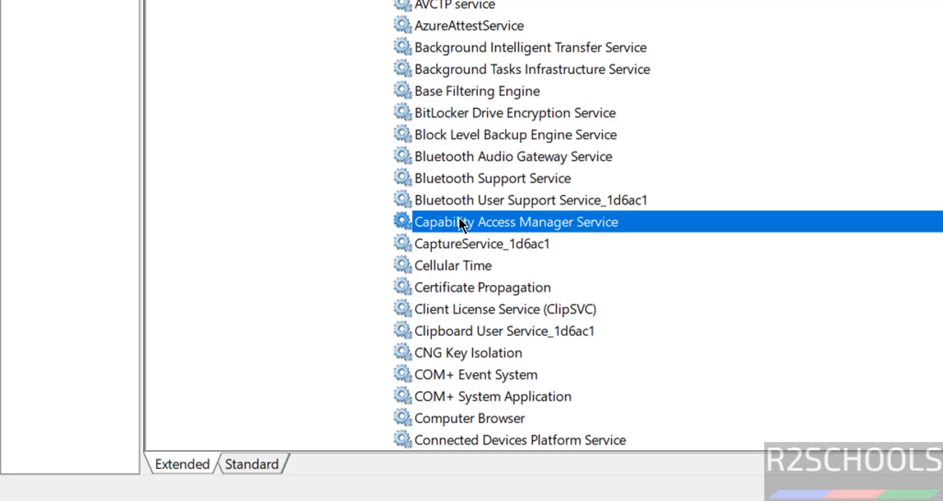
scroll(460, 220, down, 20)
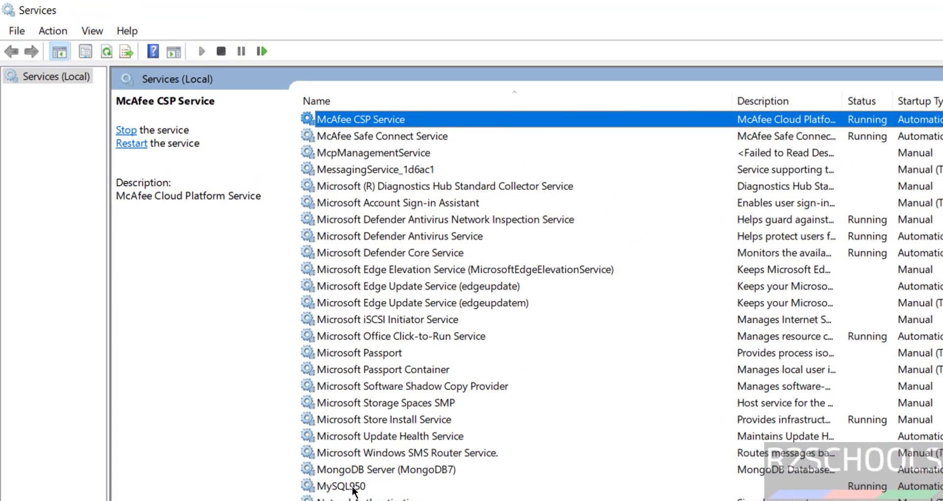
click(446, 200)
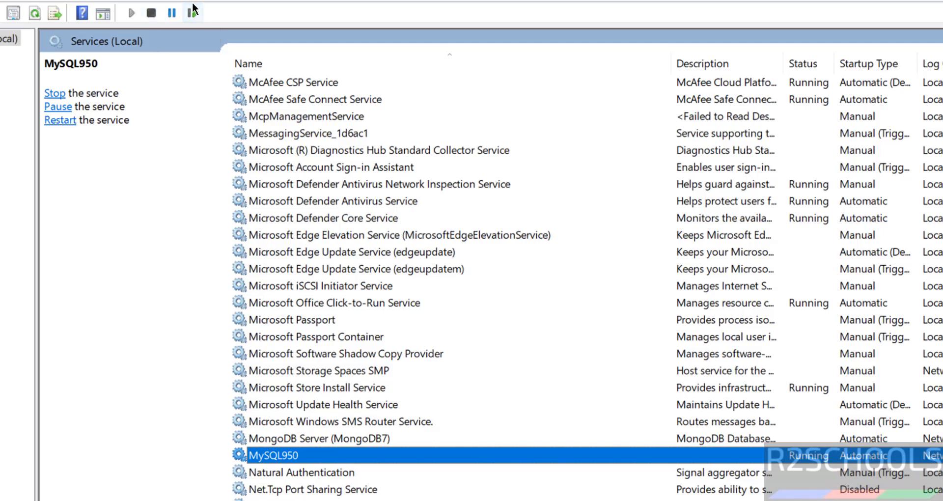
right_click(279, 455)
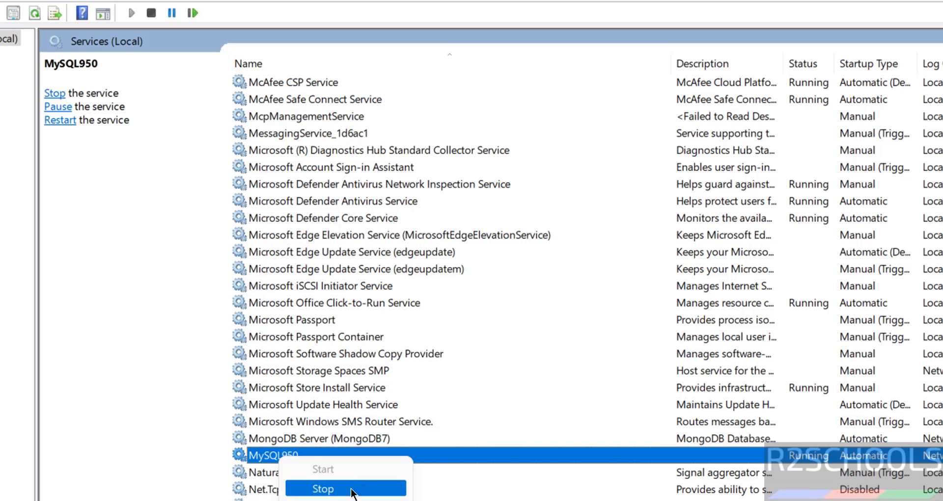
click(351, 491)
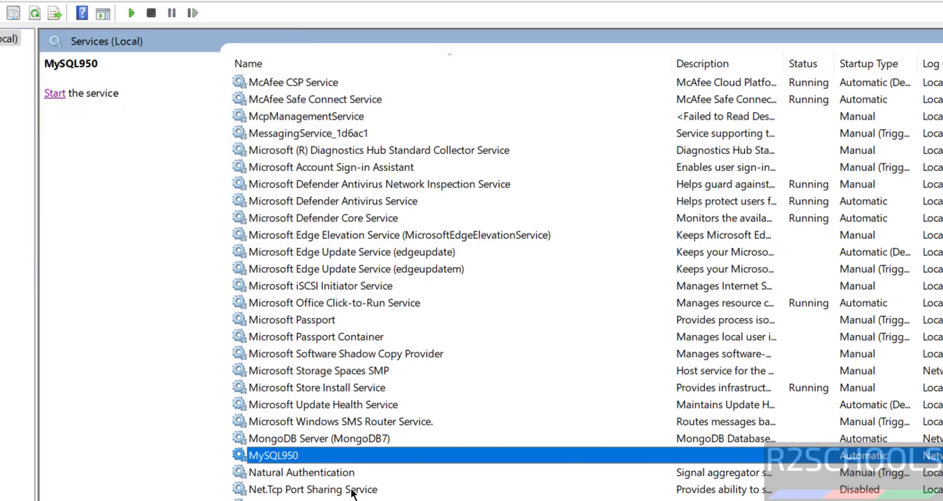
key(super)
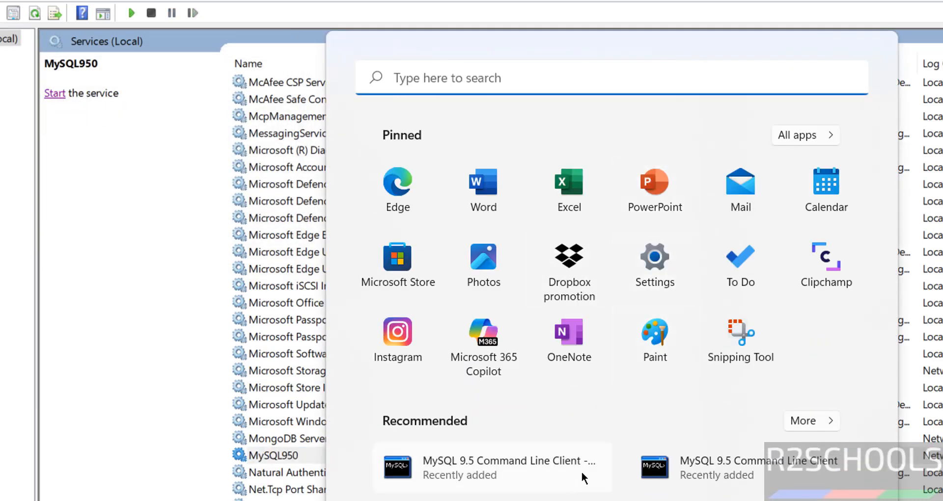
After the Command Line Client fails to stay open, start the stopped MySQL950 service.
click(670, 469)
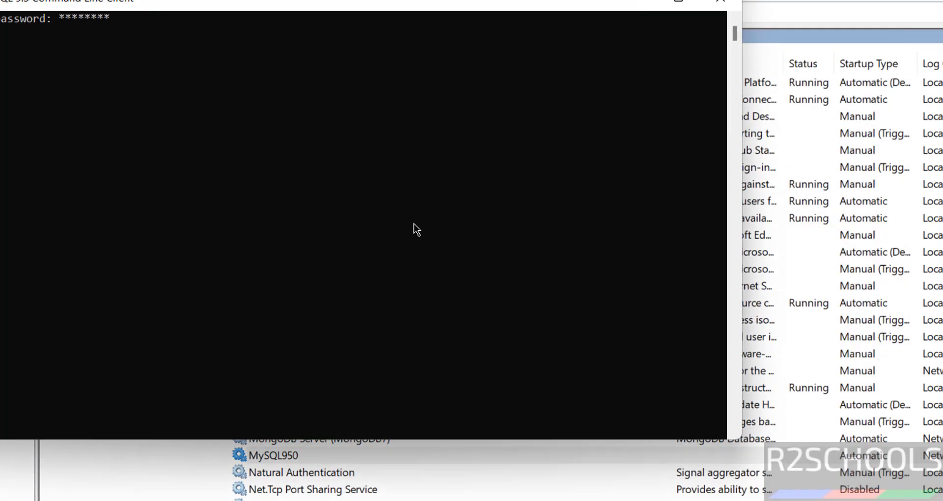
key(Return)
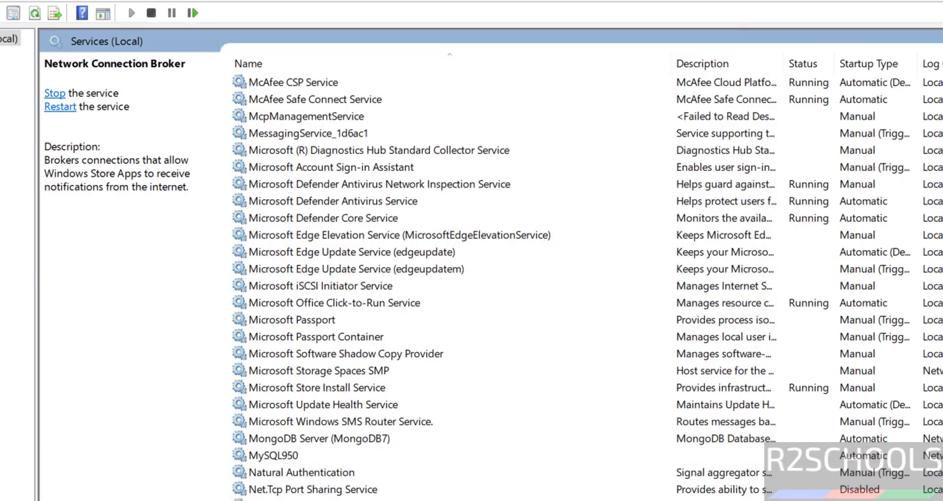
click(285, 455)
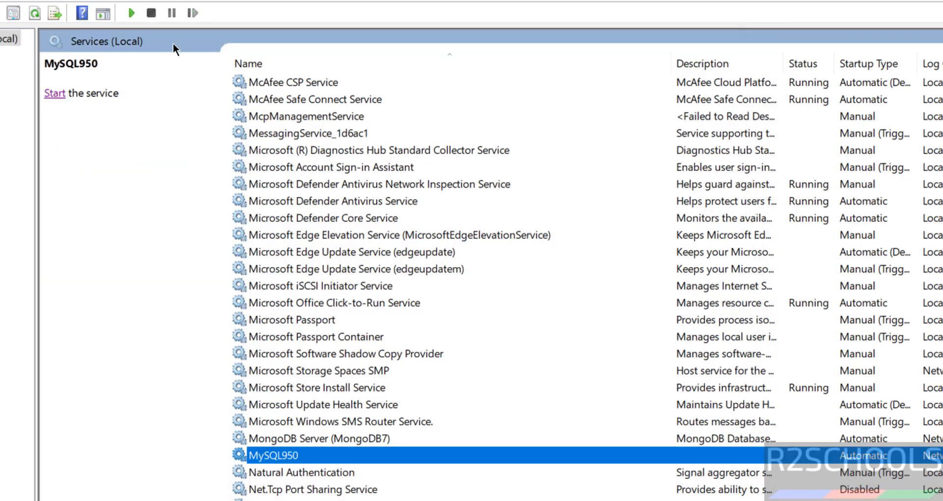
click(123, 19)
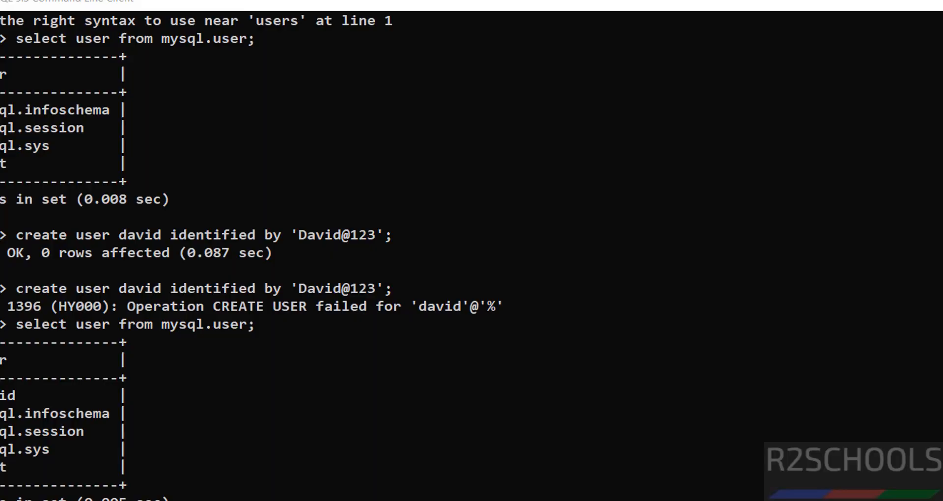
Log in to the MySQL 9.5 Command Line Client with the account password, leaving MySQL950 running.
key(super)
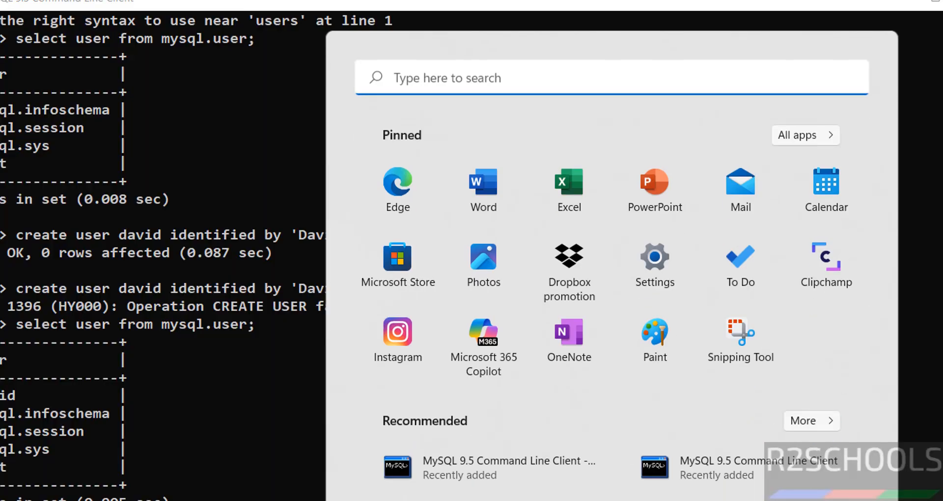
click(681, 464)
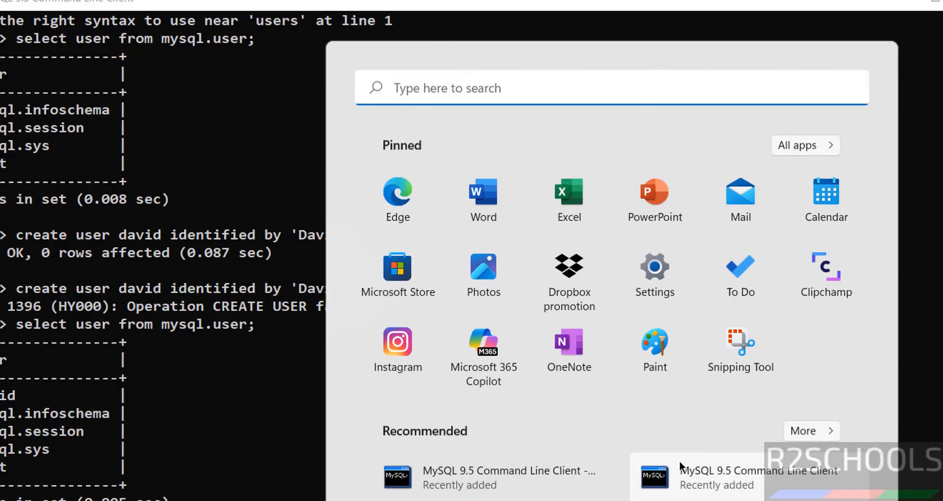
text(******)
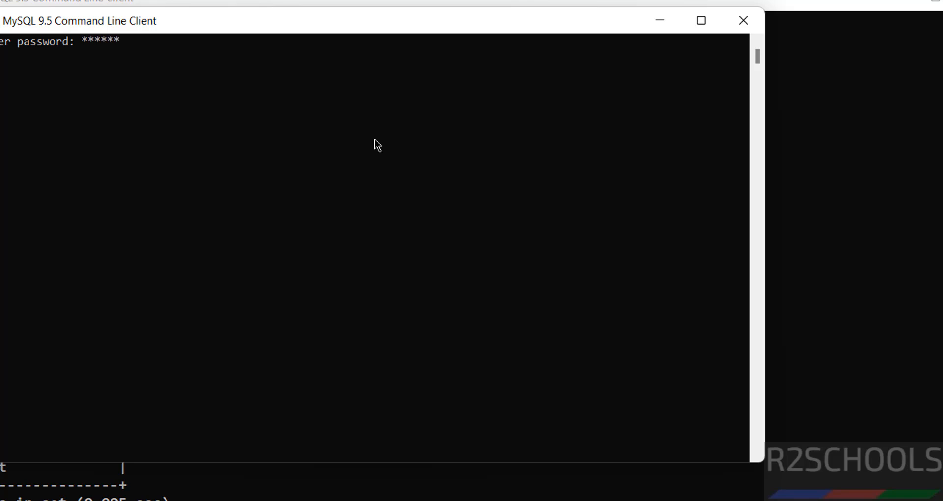
text(***)
key(Return)
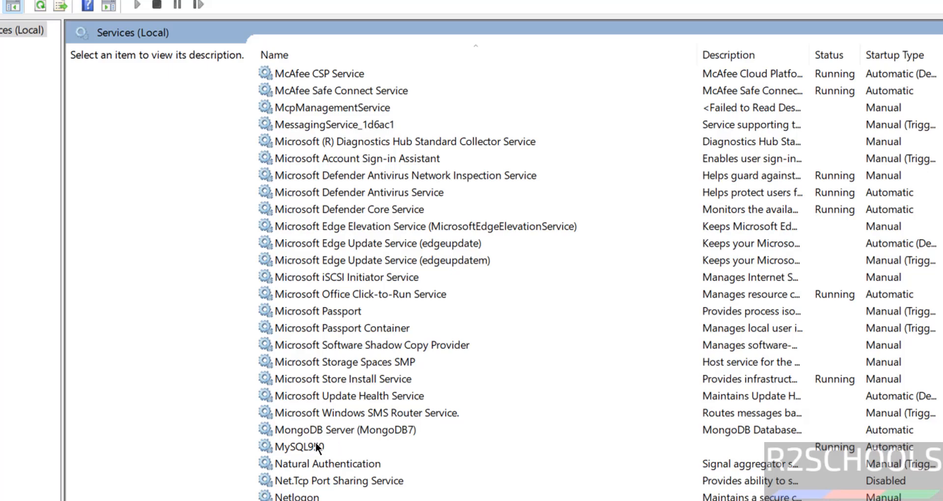
right_click(316, 442)
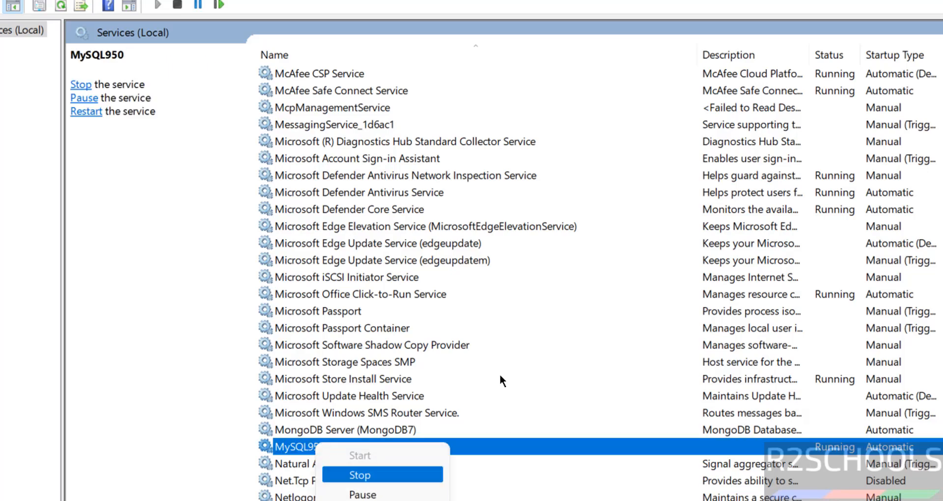
click(538, 322)
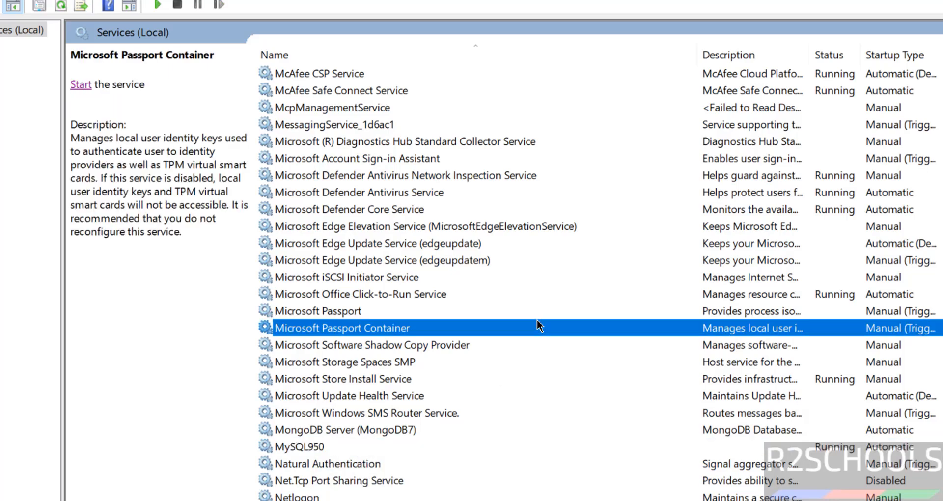